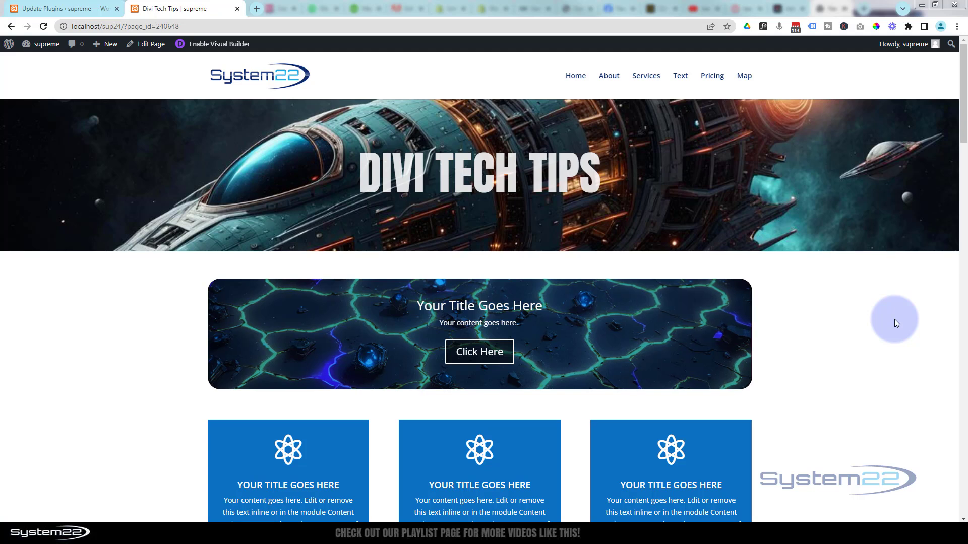
Step: Enable the visual builder and insert a single-column row containing a Call To Action module below the existing call-to-action row
left_click(215, 44)
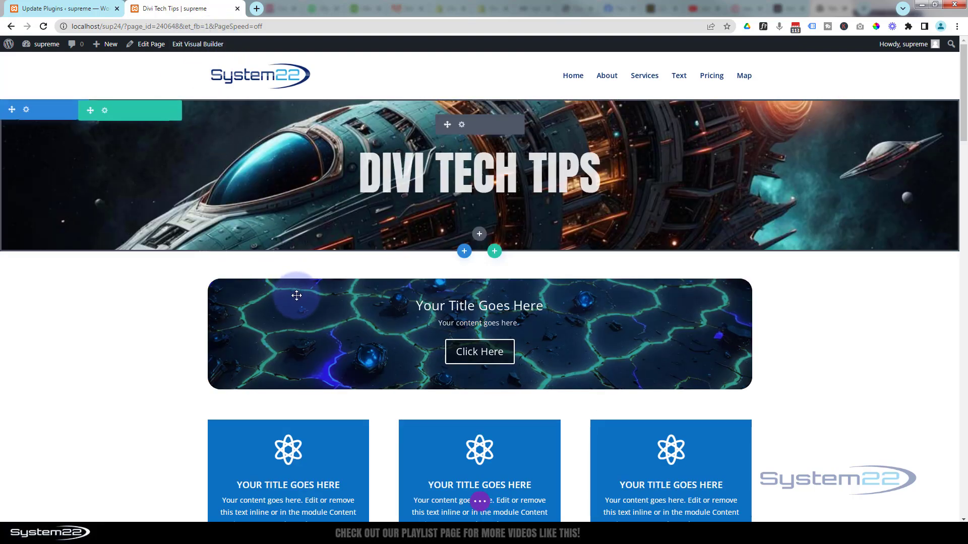
mouse_move(296, 295)
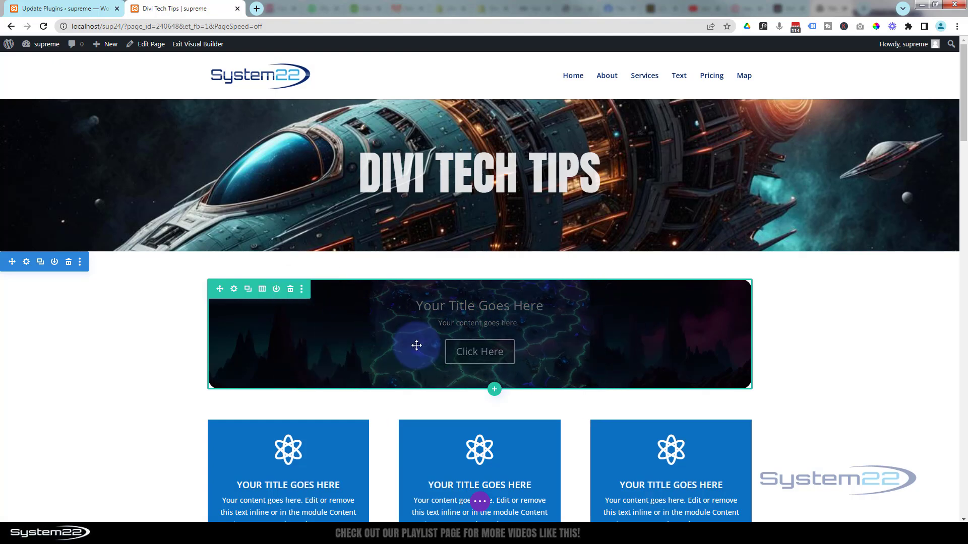
left_click(496, 392)
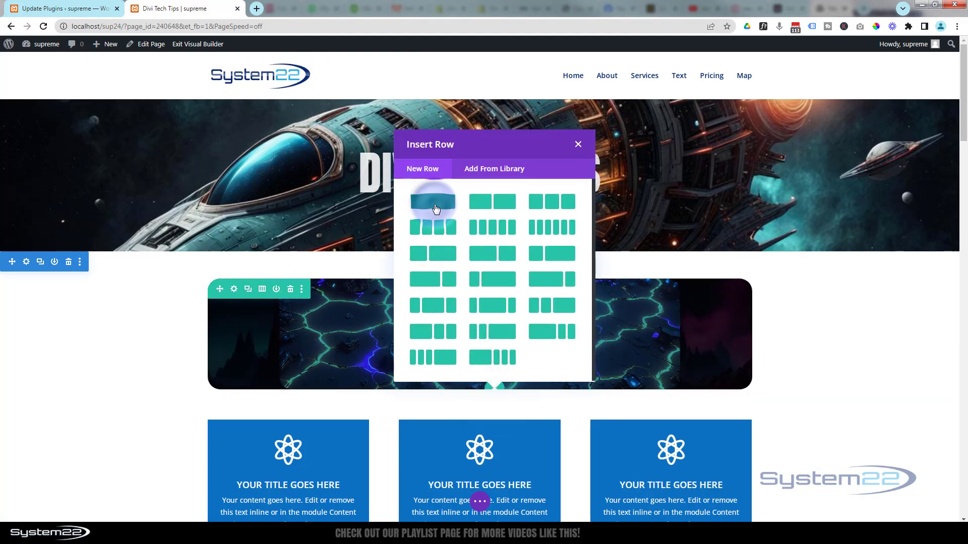
left_click(434, 205)
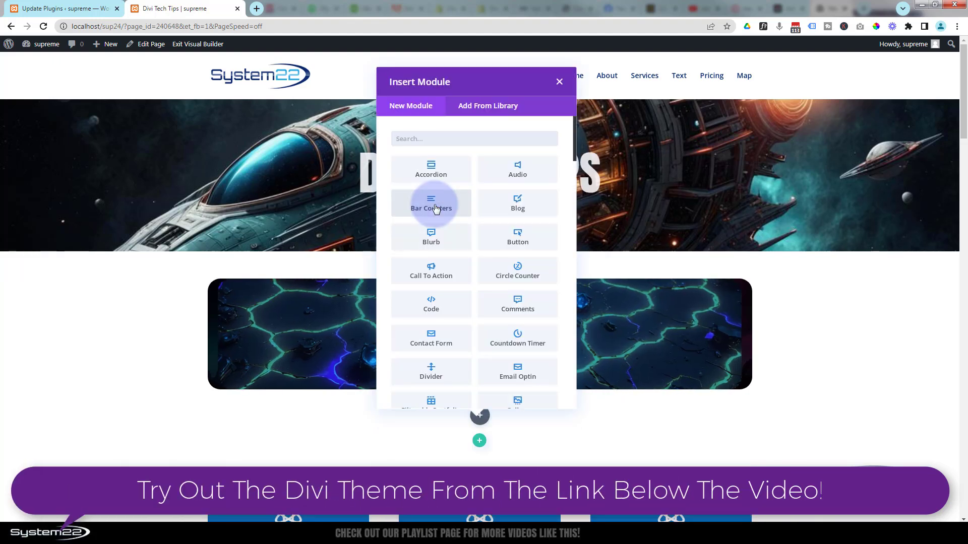
left_click(436, 280)
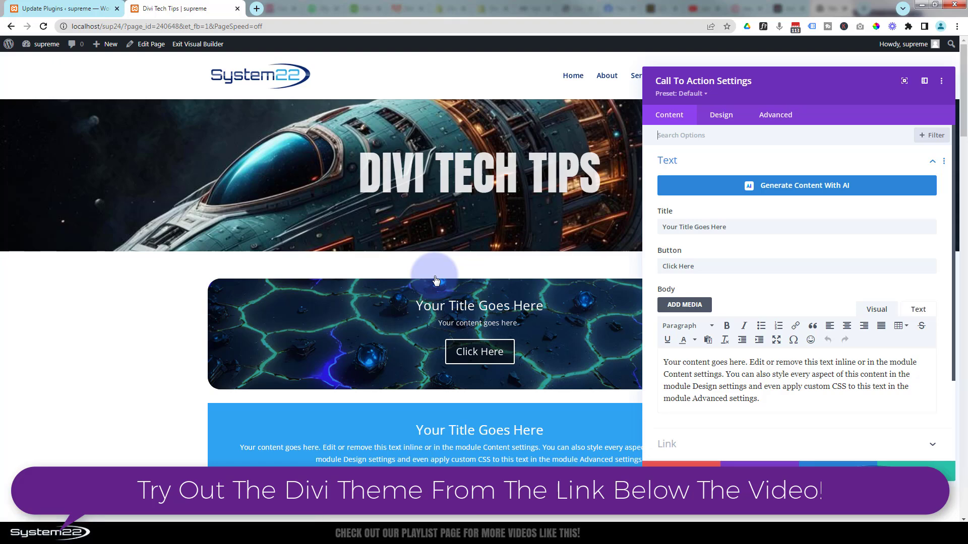
left_click(898, 463)
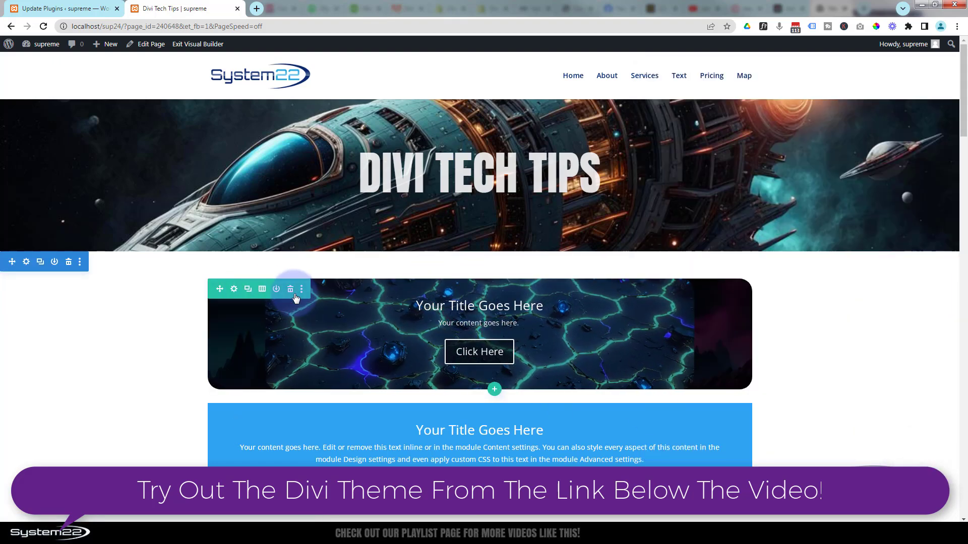
Step: Delete the original call-to-action row and shorten the new module's body text to "Your content goes here."
left_click(291, 290)
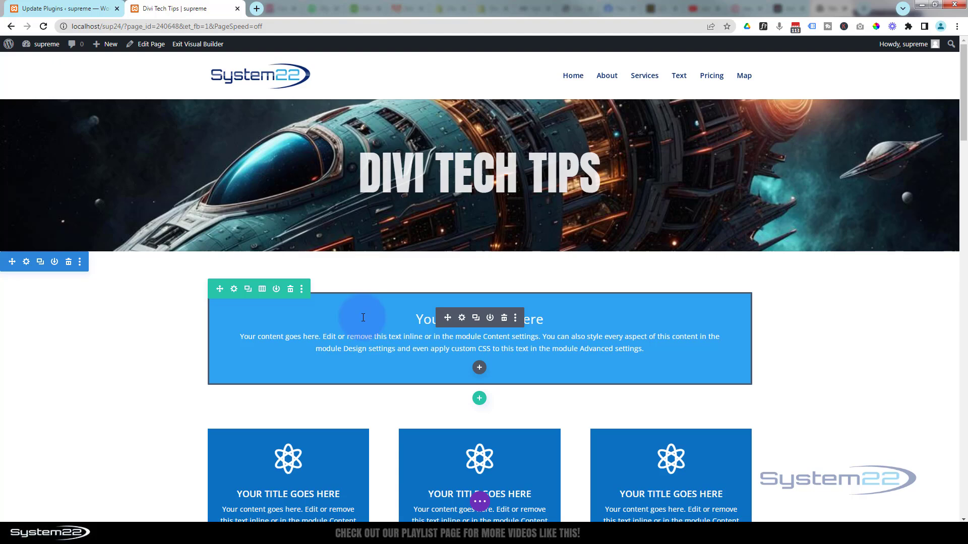
left_click(461, 318)
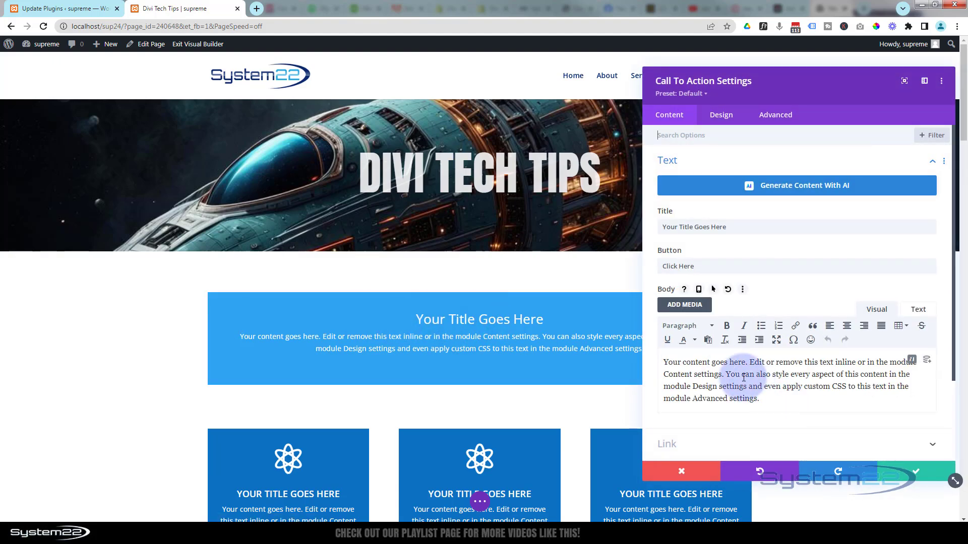
left_click_drag(750, 361, 798, 404)
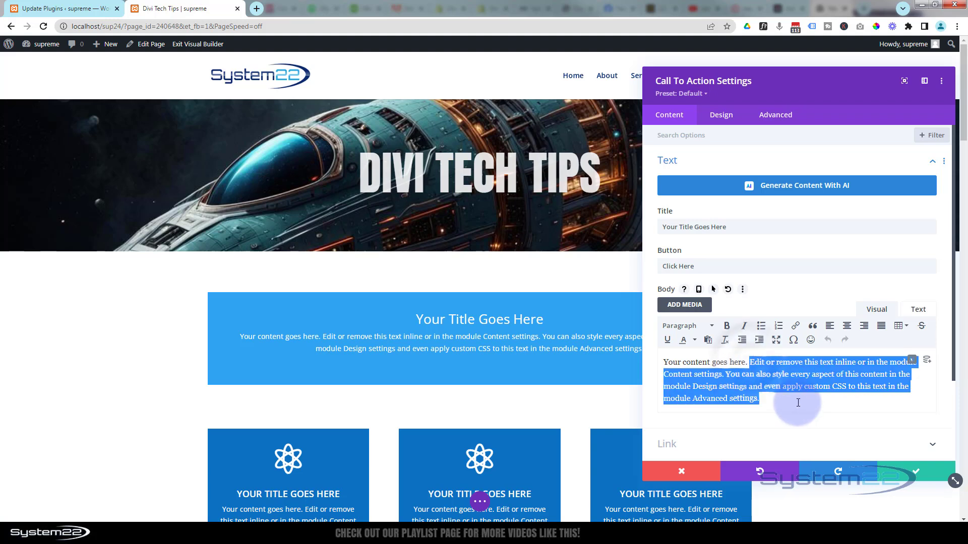
key("BackSpace")
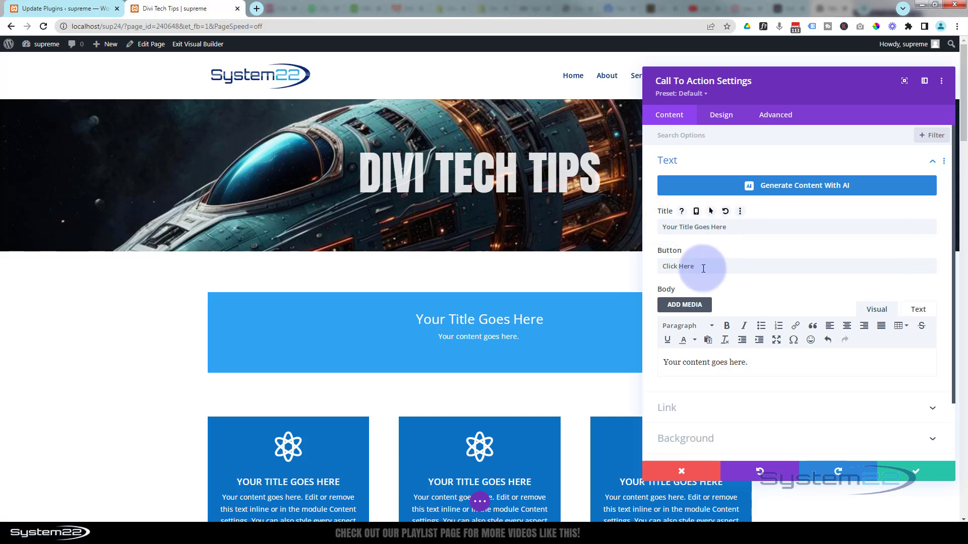
Step: Set the call-to-action module's Button Link URL to "#"
left_click_drag(698, 267, 649, 276)
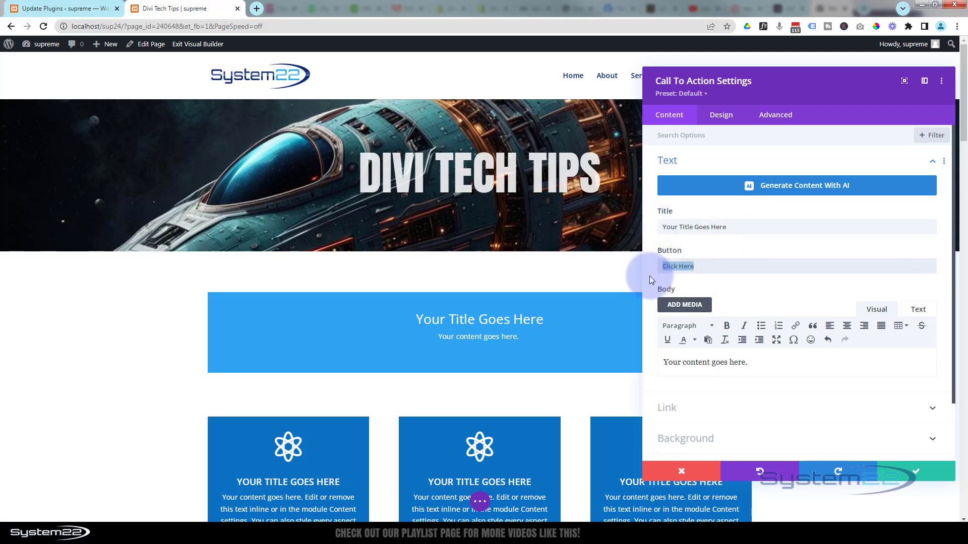
left_click(779, 362)
left_click(797, 416)
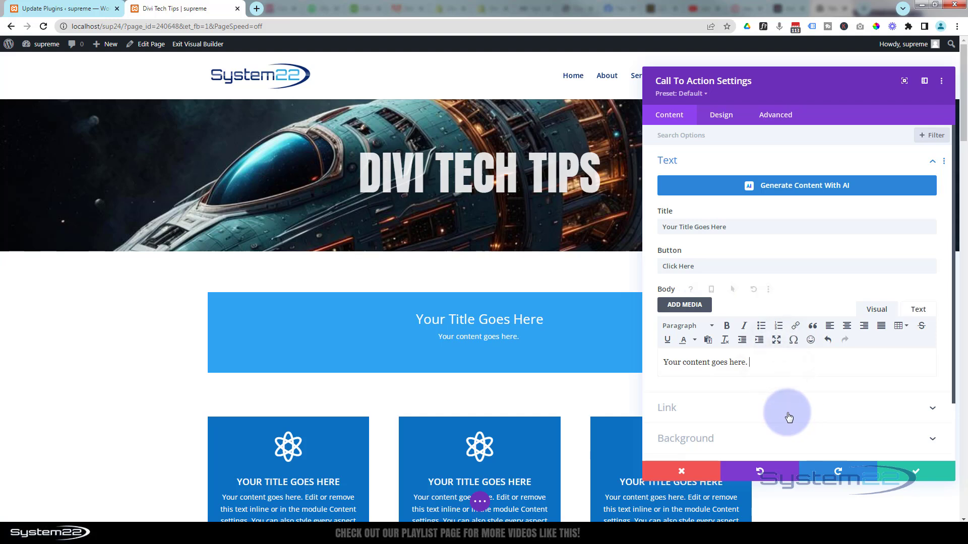
left_click(703, 405)
left_click(673, 221)
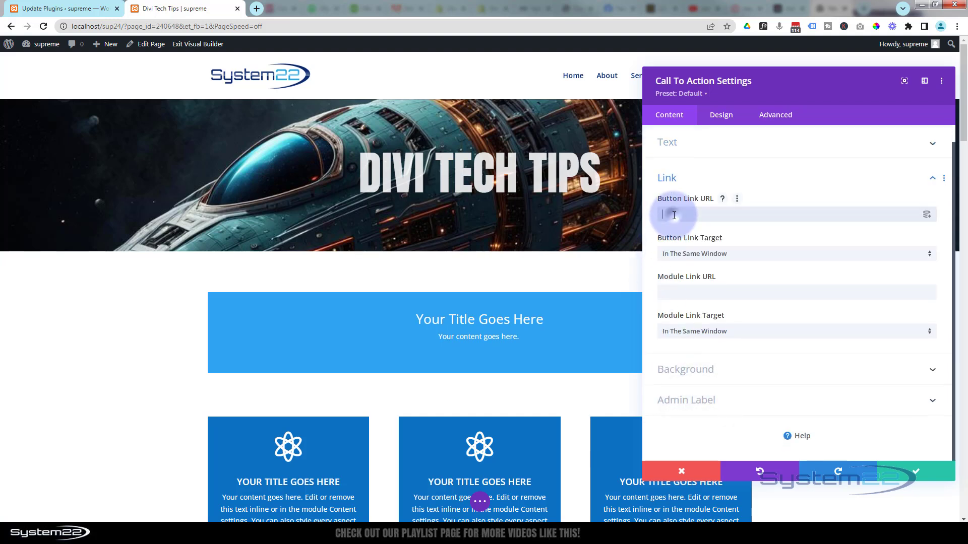
type("#")
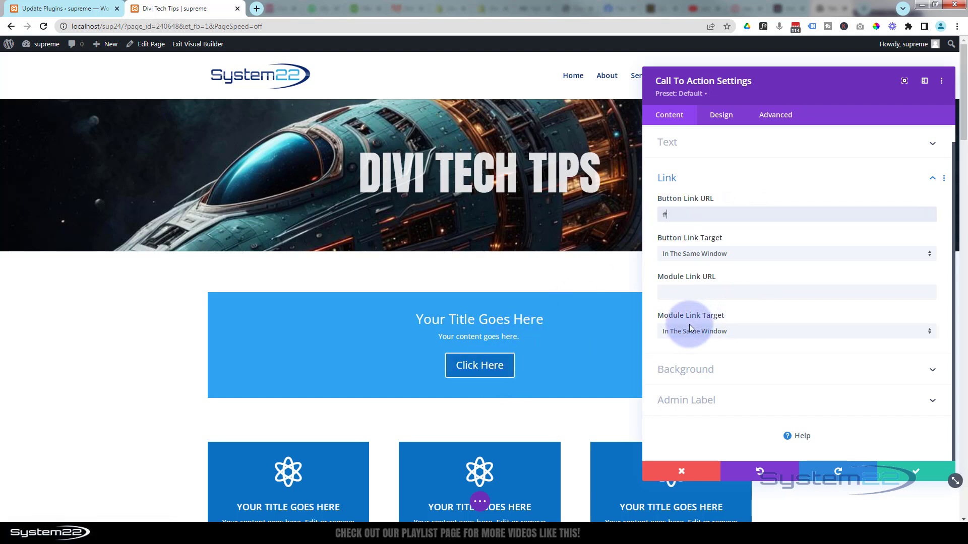
Step: Try the Button Link Target as In The New Tab and set it back to In The Same Window
left_click(668, 294)
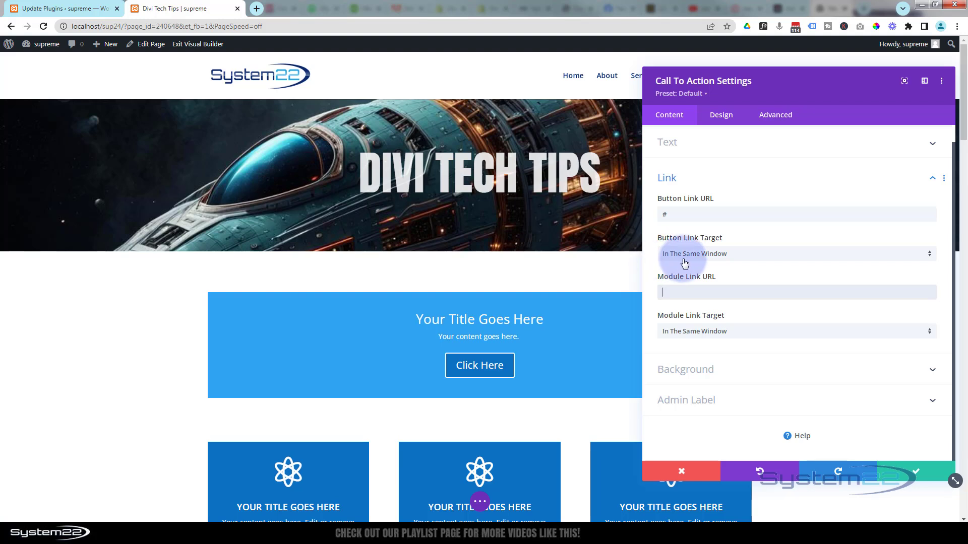
left_click(723, 255)
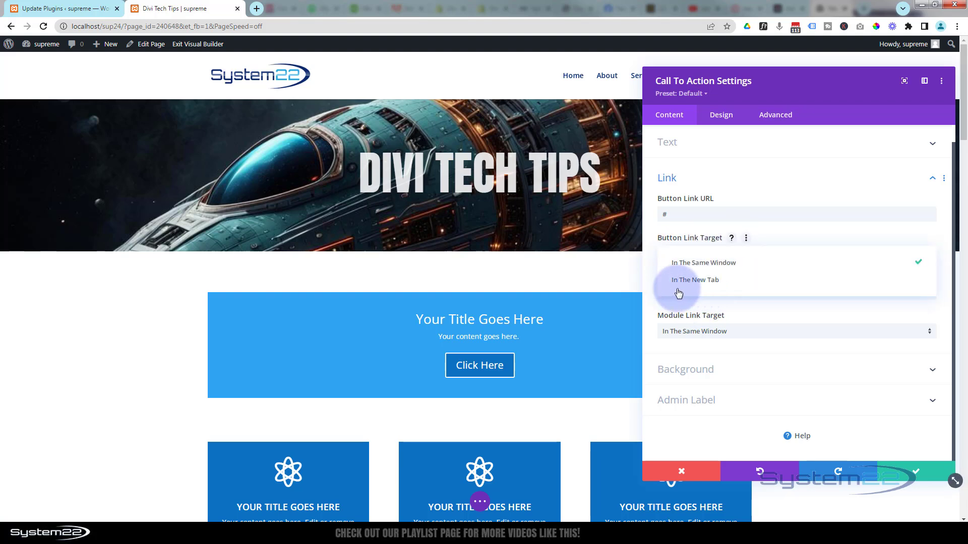
left_click(691, 282)
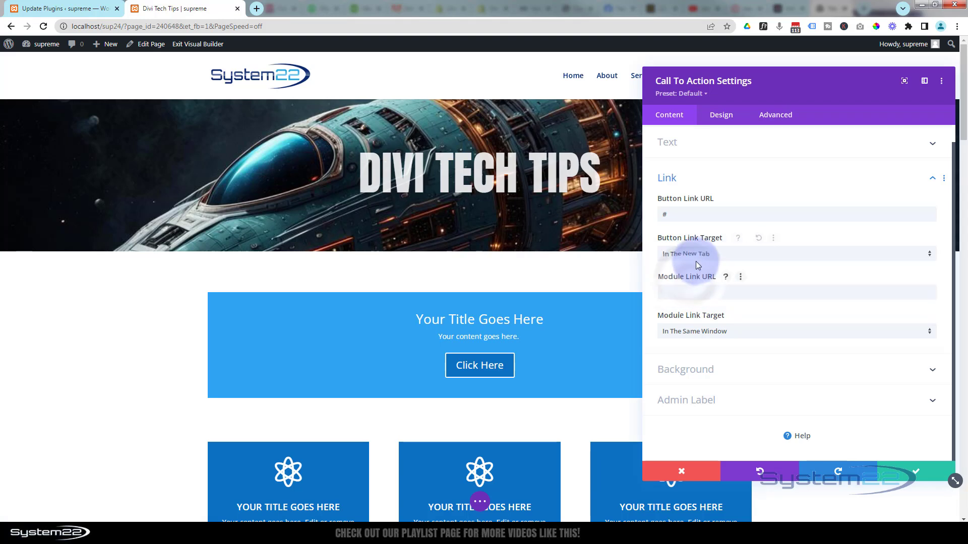
left_click(698, 258)
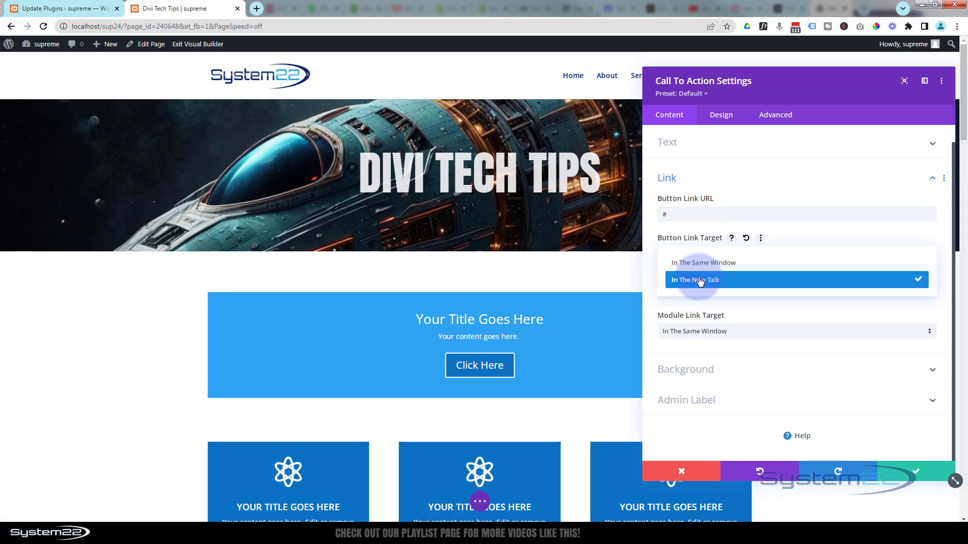
left_click(697, 262)
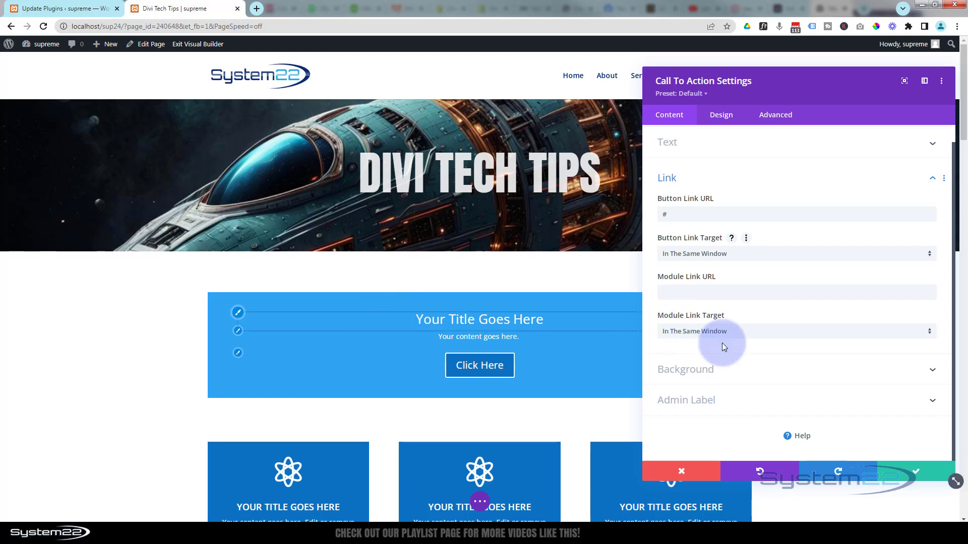
Step: Give the call-to-action module a background image, using the orange glowing cracked-ground picture from the media library
left_click(743, 371)
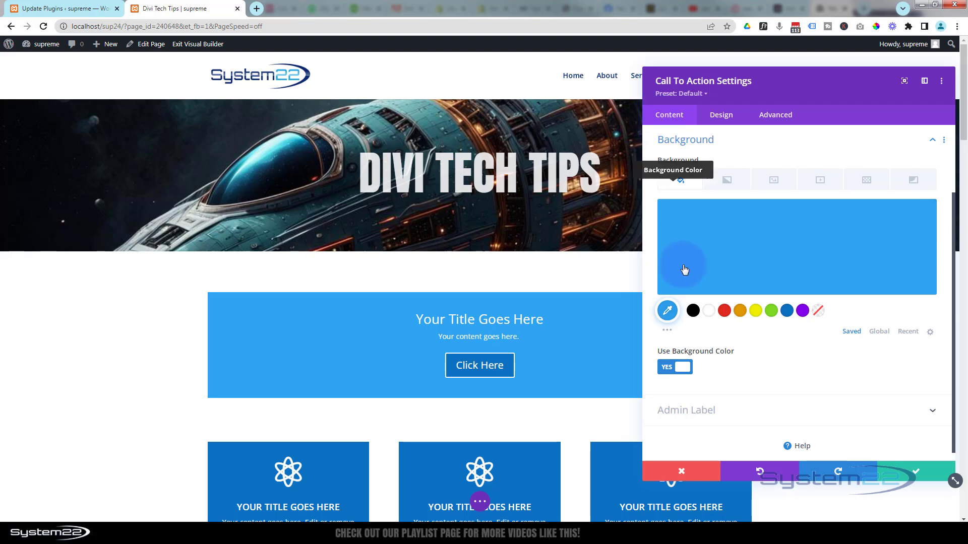
left_click(777, 181)
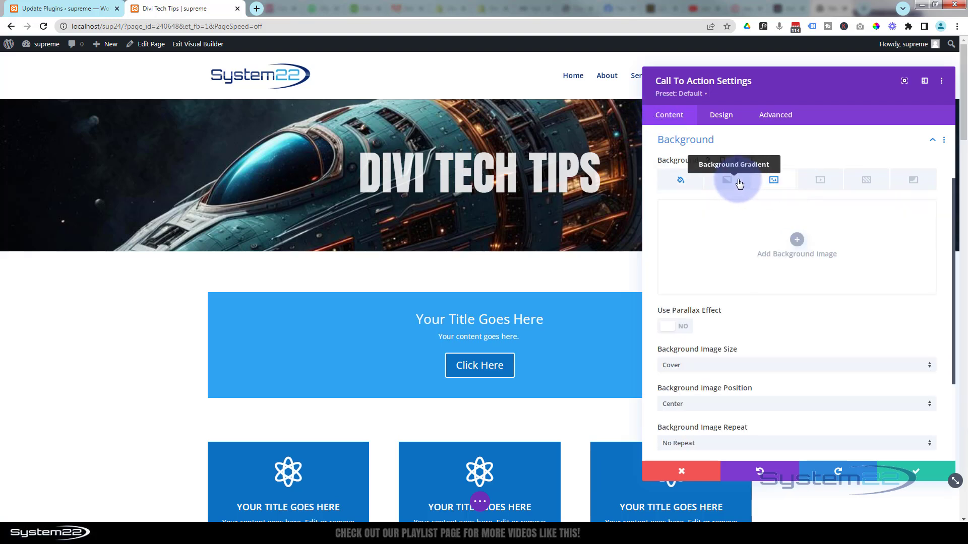
left_click(796, 247)
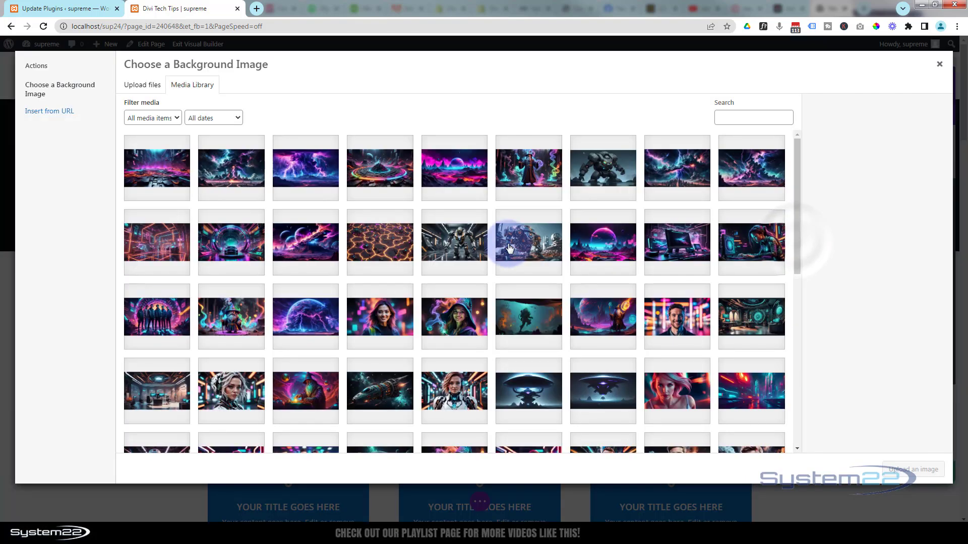
left_click(403, 244)
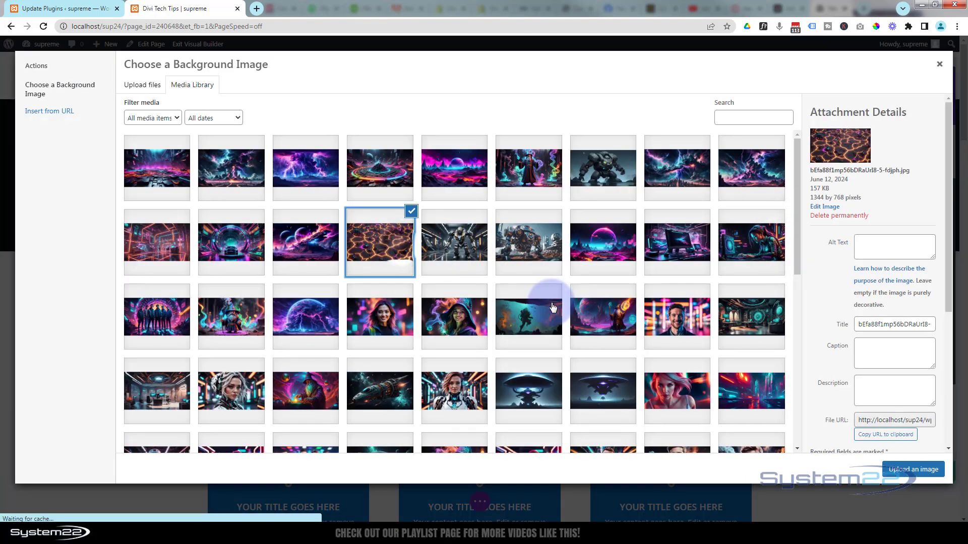
left_click(922, 474)
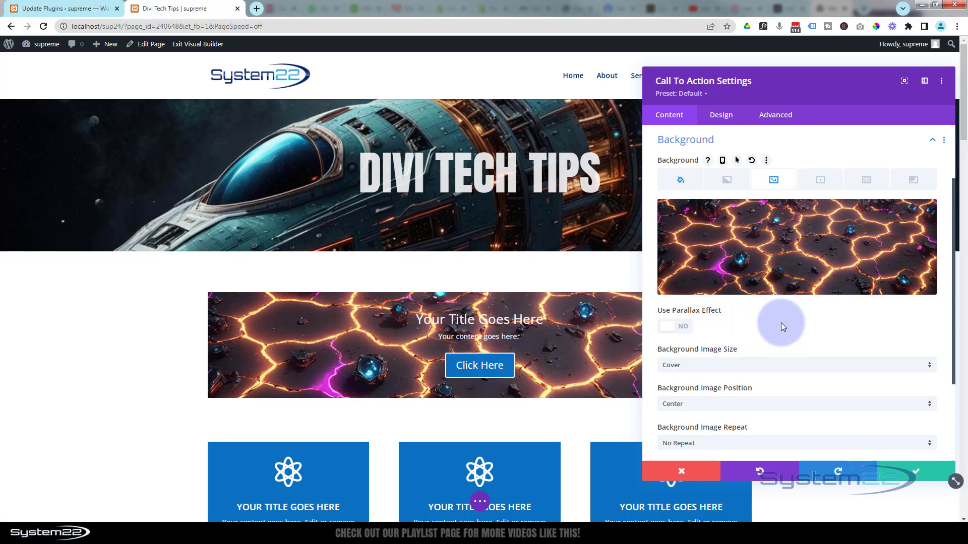
Step: Set the Background Image Blend of the call-to-action module to Multiply
scroll(780, 325, "down", 3)
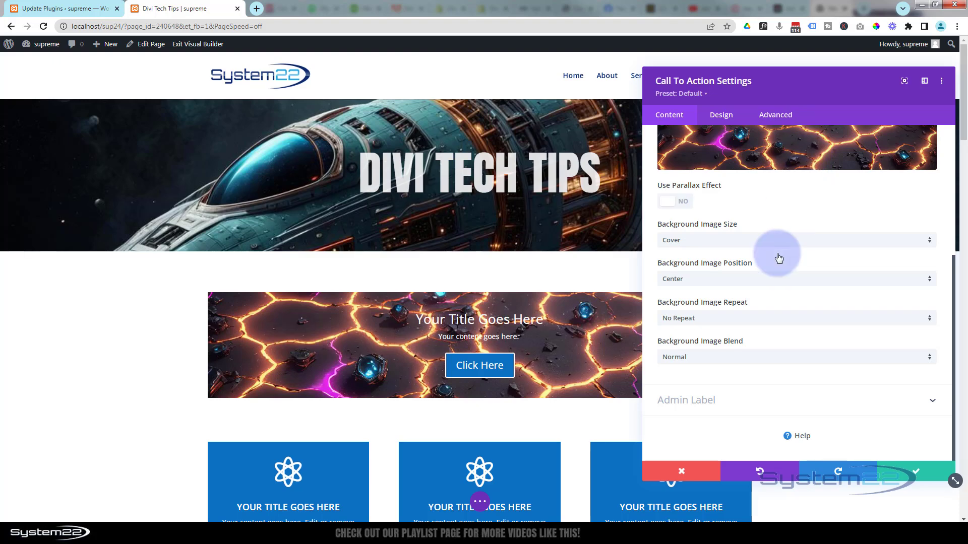
left_click(702, 357)
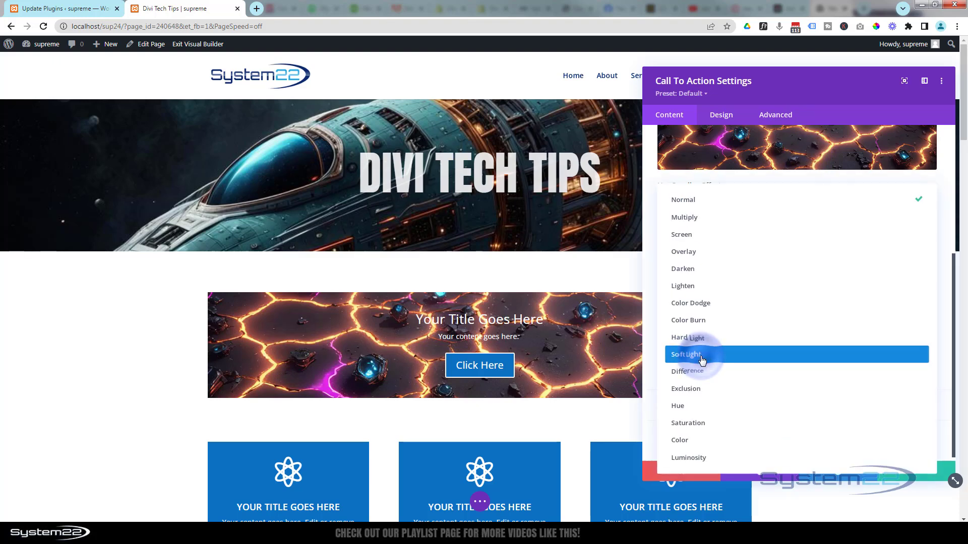
left_click(688, 218)
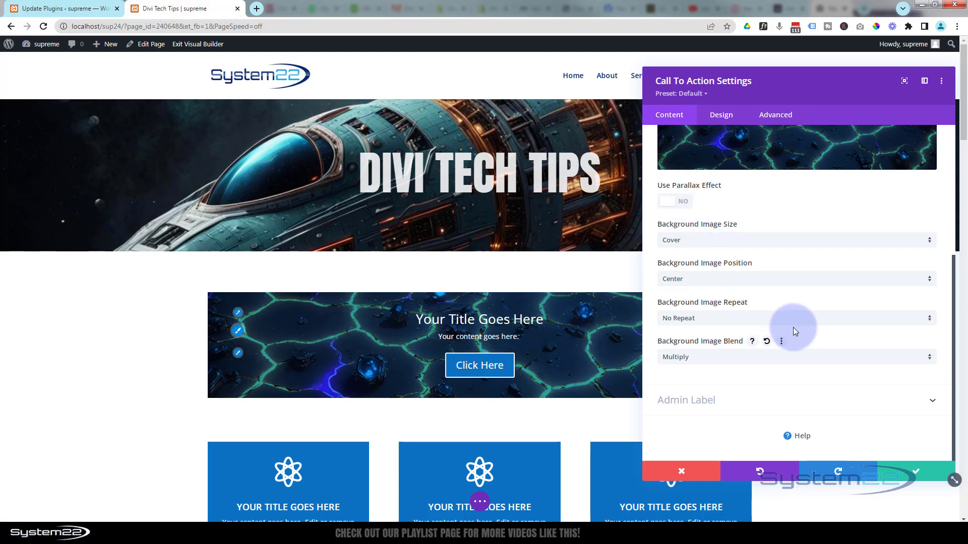
Step: Try the Difference, Exclusion and Luminosity blends on the module's background image and return to Multiply
left_click(756, 362)
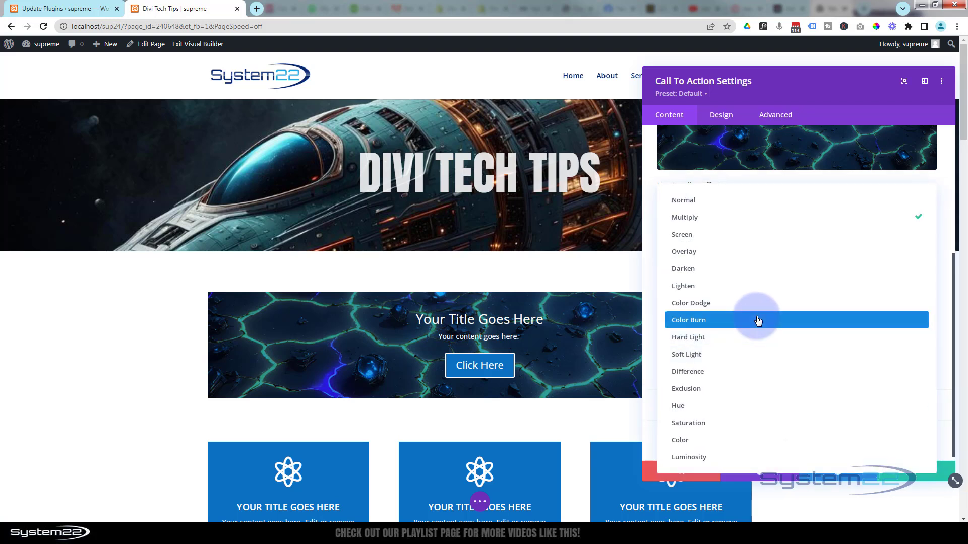
left_click(745, 379)
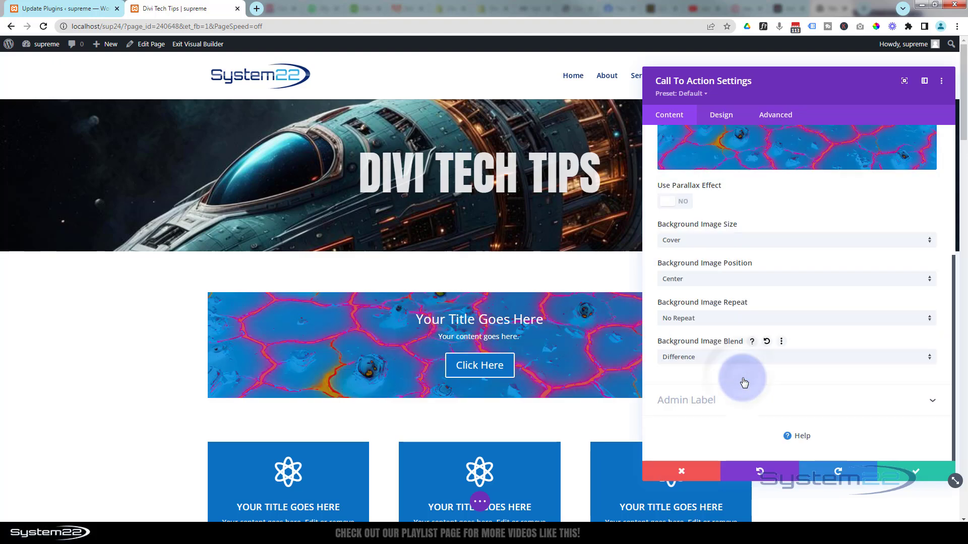
left_click(722, 362)
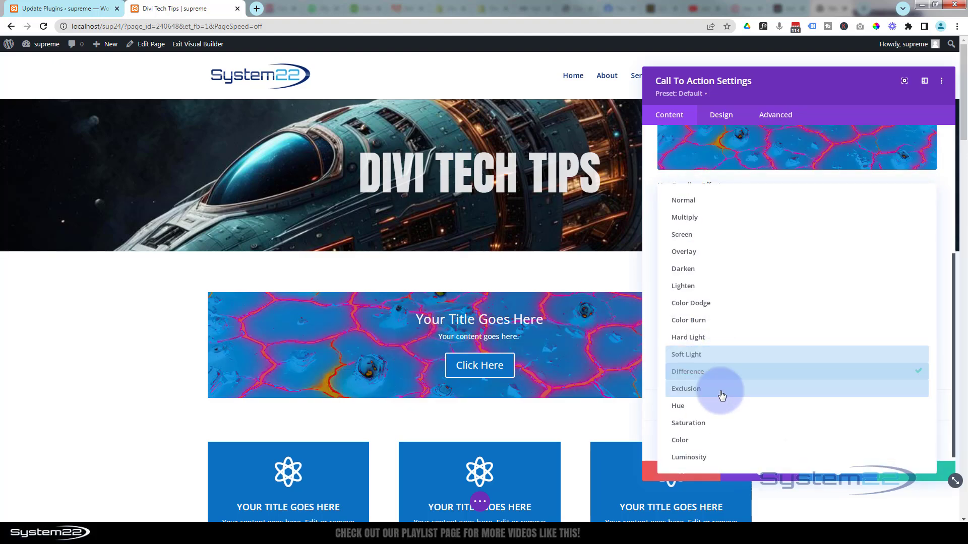
left_click(721, 388)
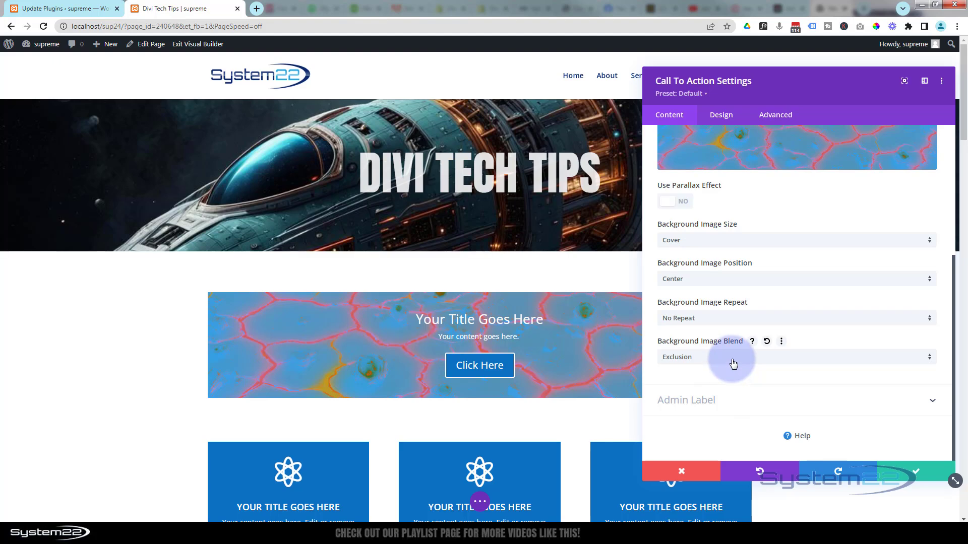
left_click(719, 367)
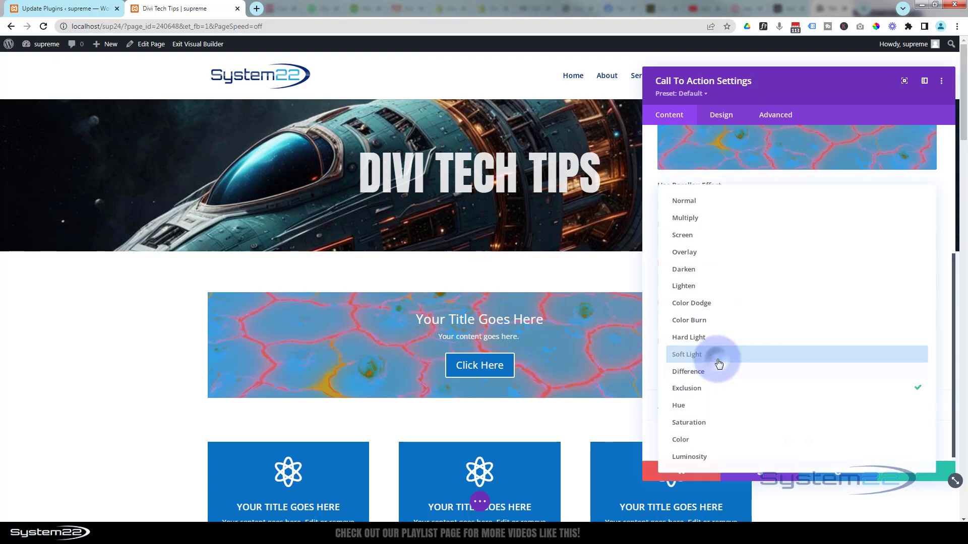
left_click(718, 458)
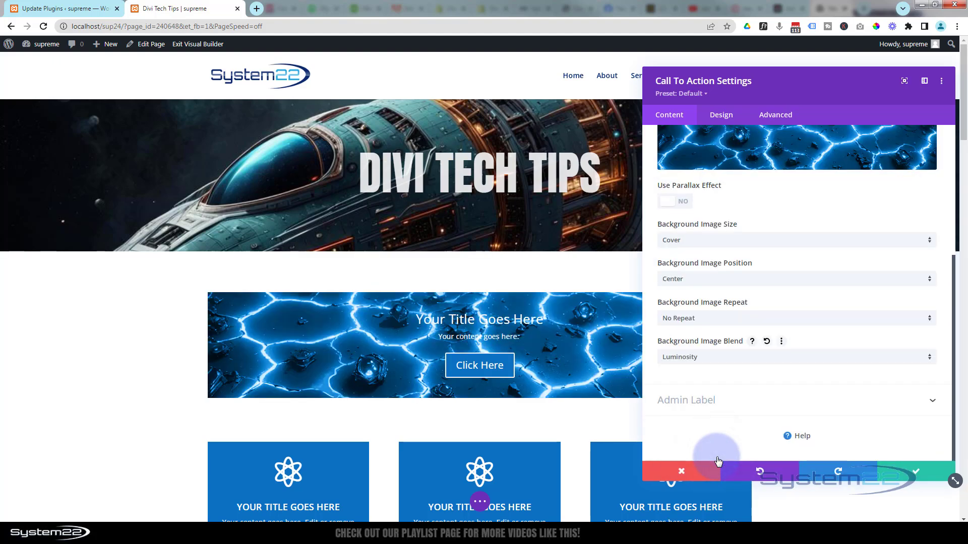
left_click(709, 366)
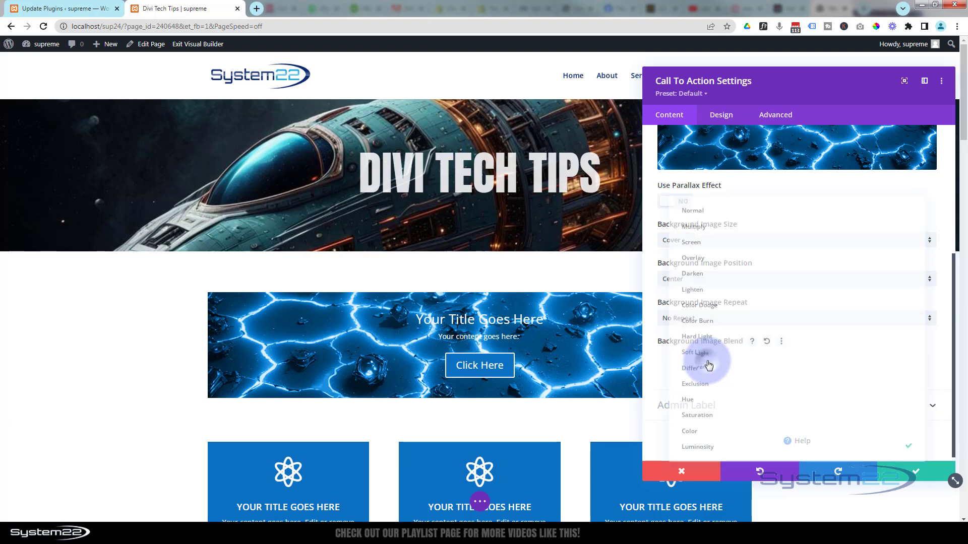
left_click(689, 221)
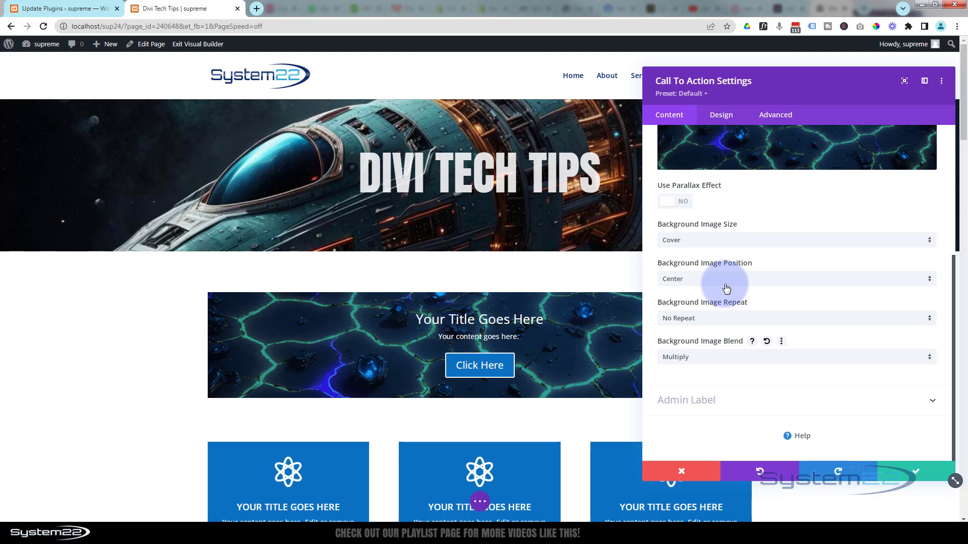
Step: Enable custom styles for the call-to-action button and set its background to semi-transparent black, rgba(0,0,0,0.4)
left_click(723, 115)
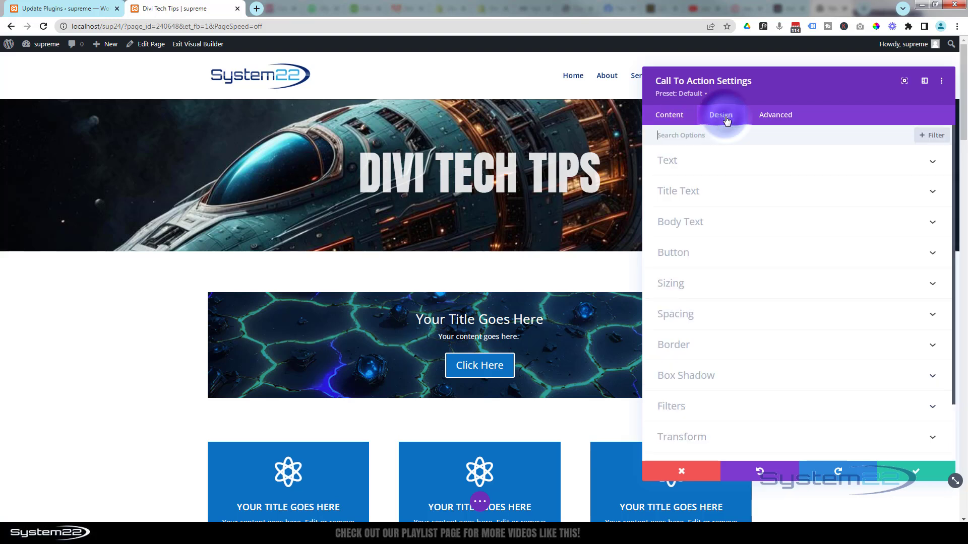
left_click(719, 254)
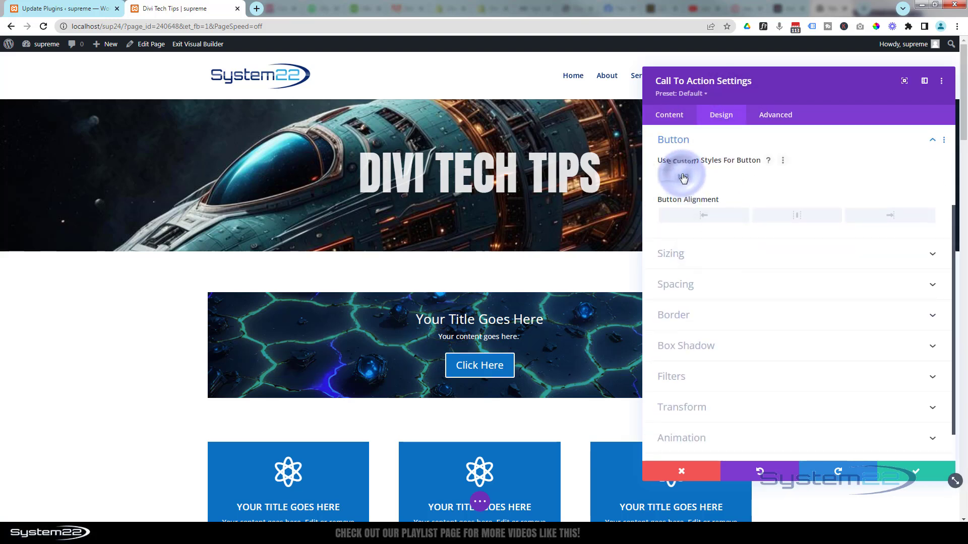
left_click(681, 176)
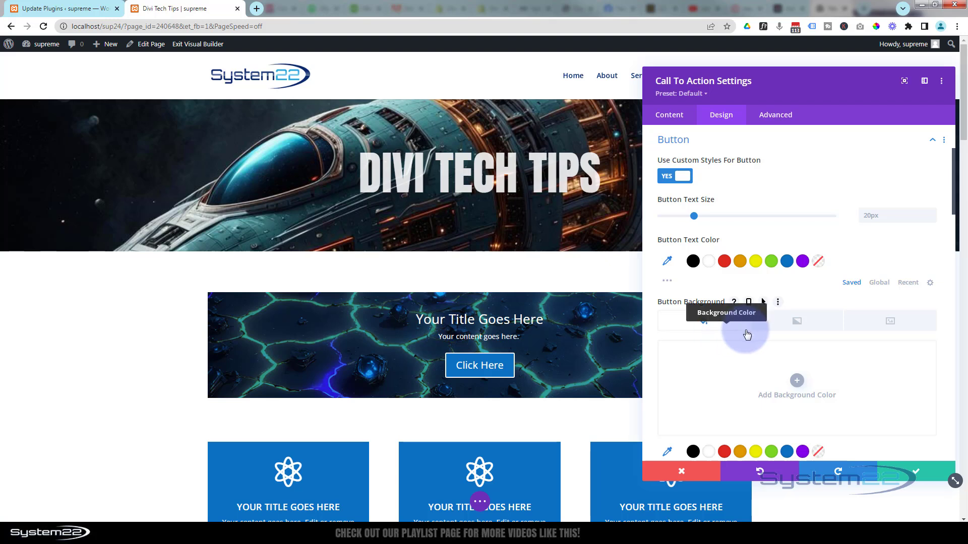
scroll(747, 335, "down", 2)
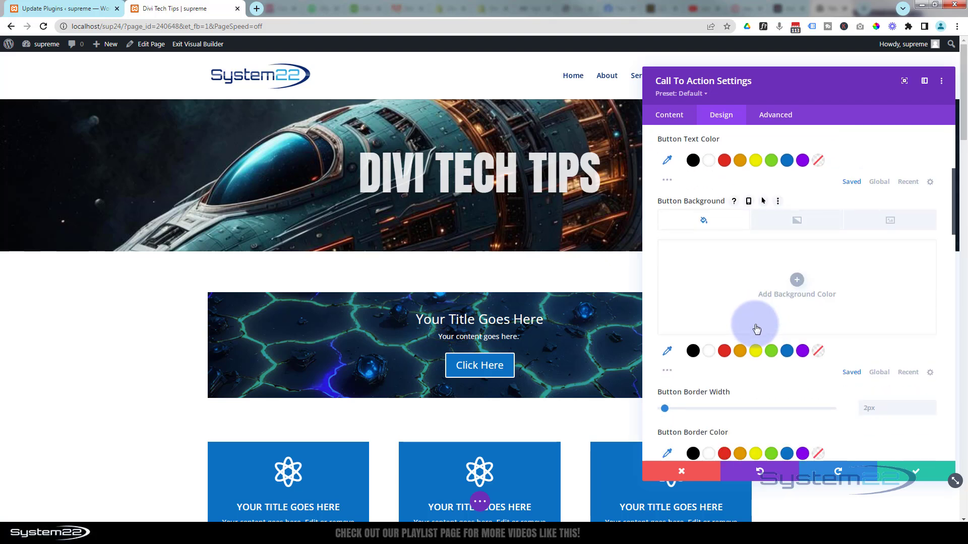
left_click(694, 352)
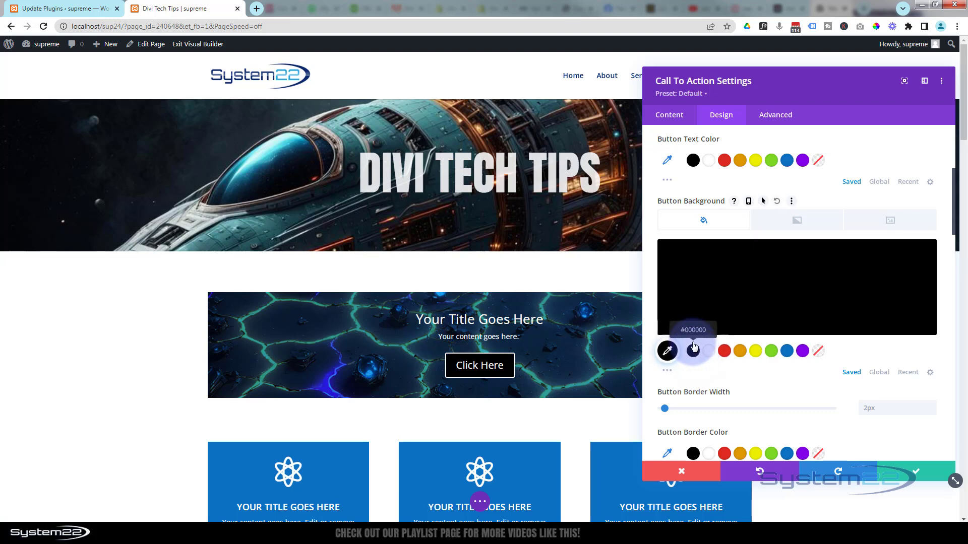
left_click(788, 295)
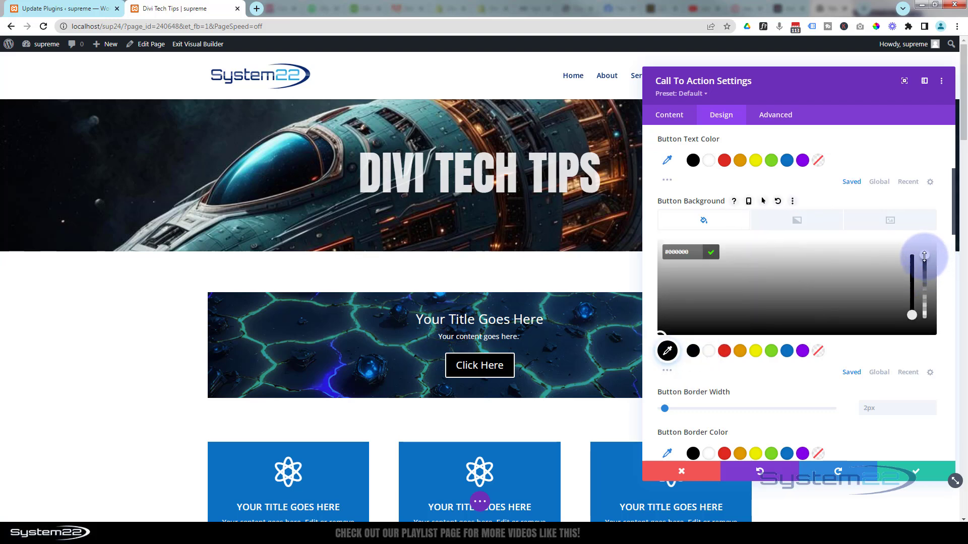
left_click_drag(924, 256, 930, 301)
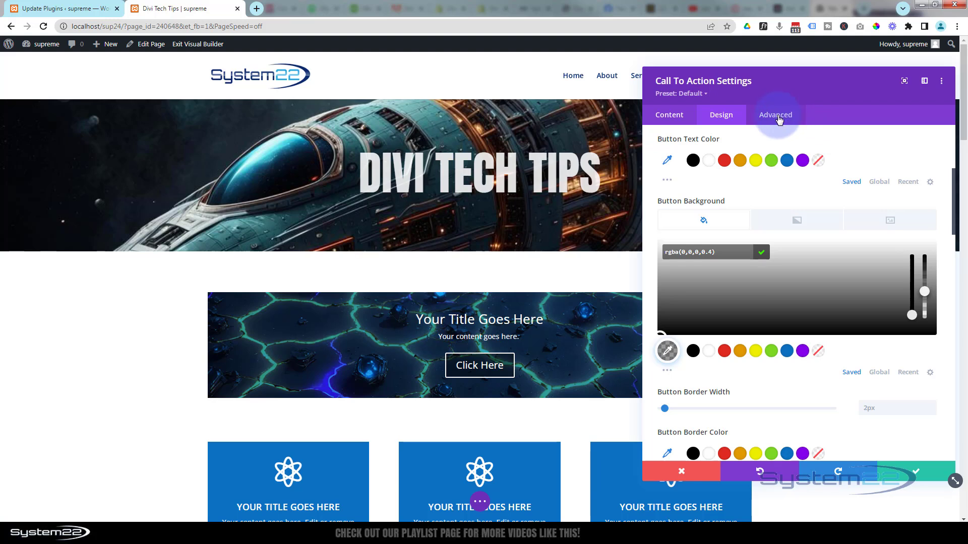
Step: Set both the Horizontal Overflow and Vertical Overflow of the call-to-action module to Hidden
left_click(779, 115)
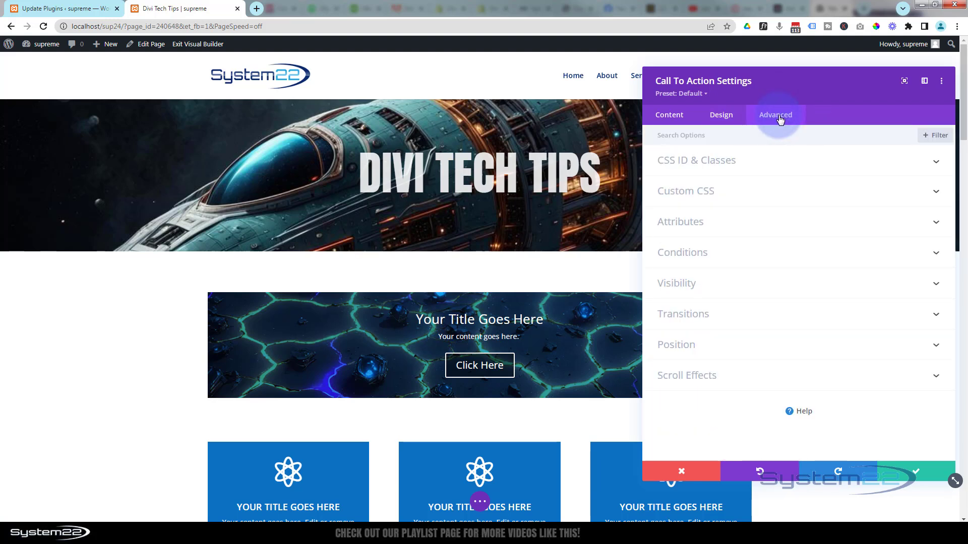
left_click(748, 283)
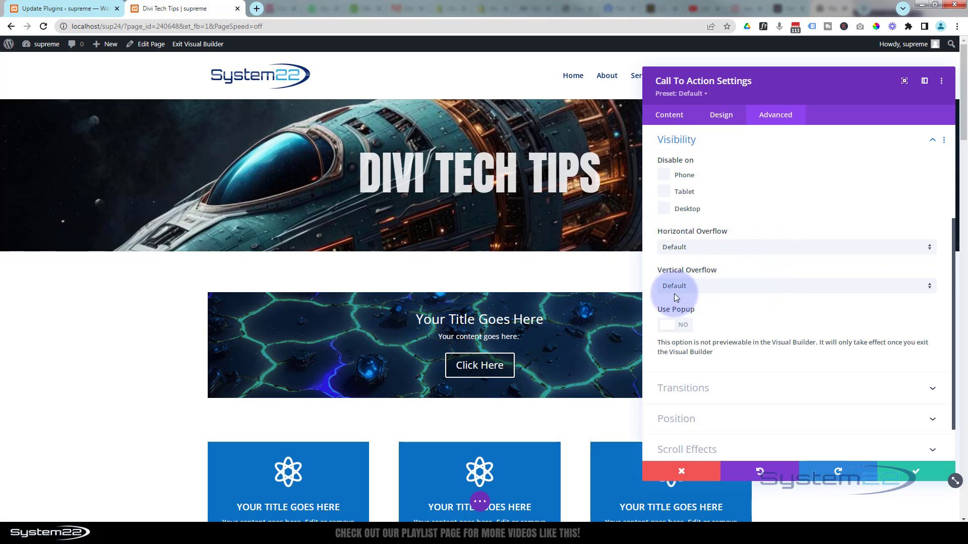
left_click(719, 247)
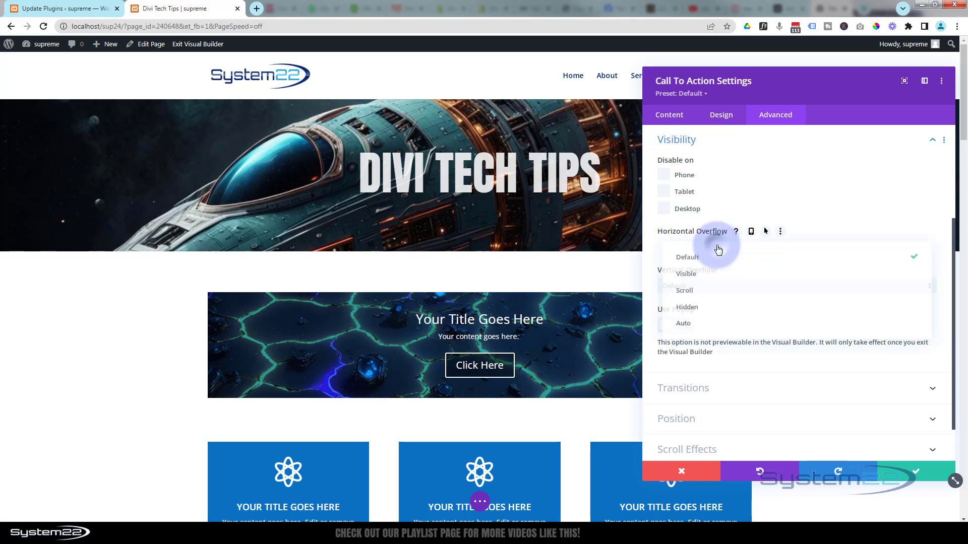
left_click(715, 307)
left_click(742, 287)
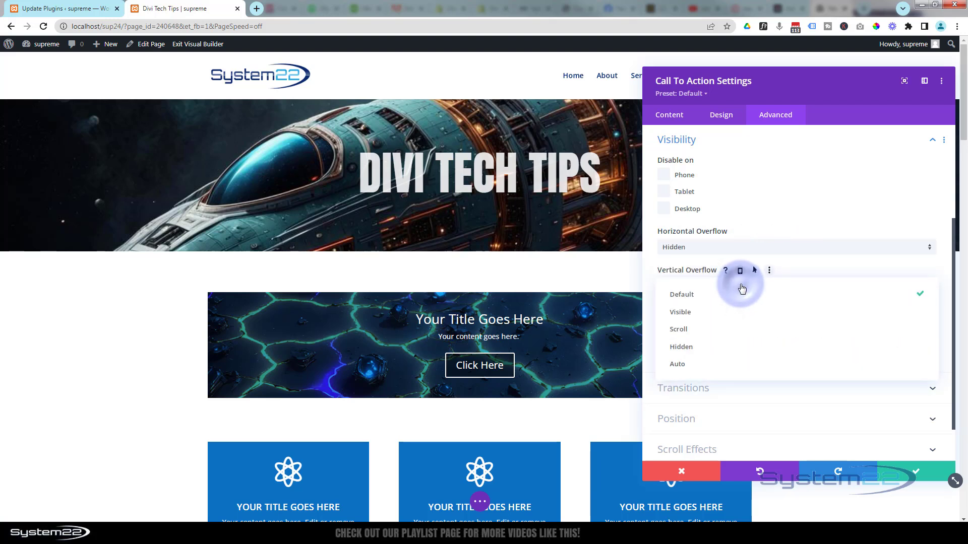
left_click(731, 345)
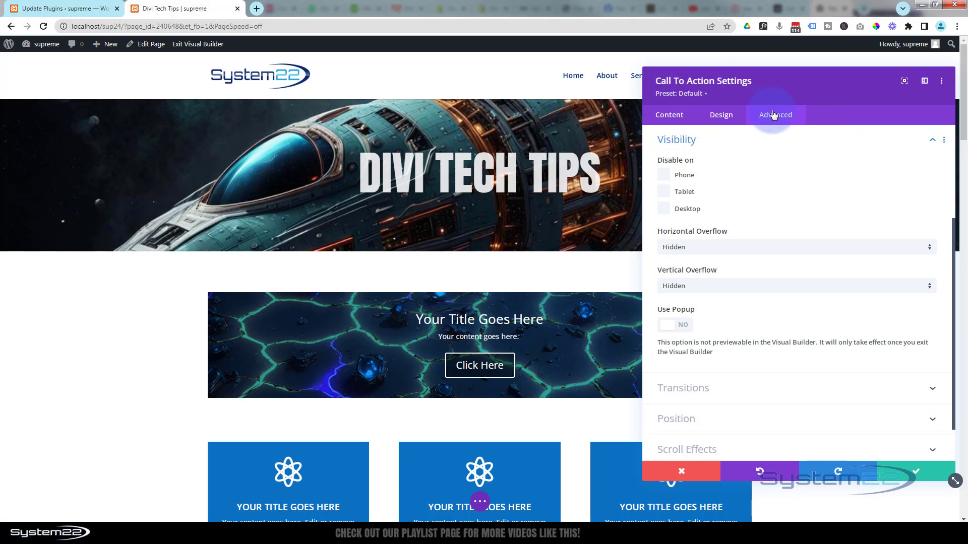
Step: In the module's free-form custom CSS, write a selector rule containing animation: bgro 15s infinite;
scroll(777, 249, "up", 3)
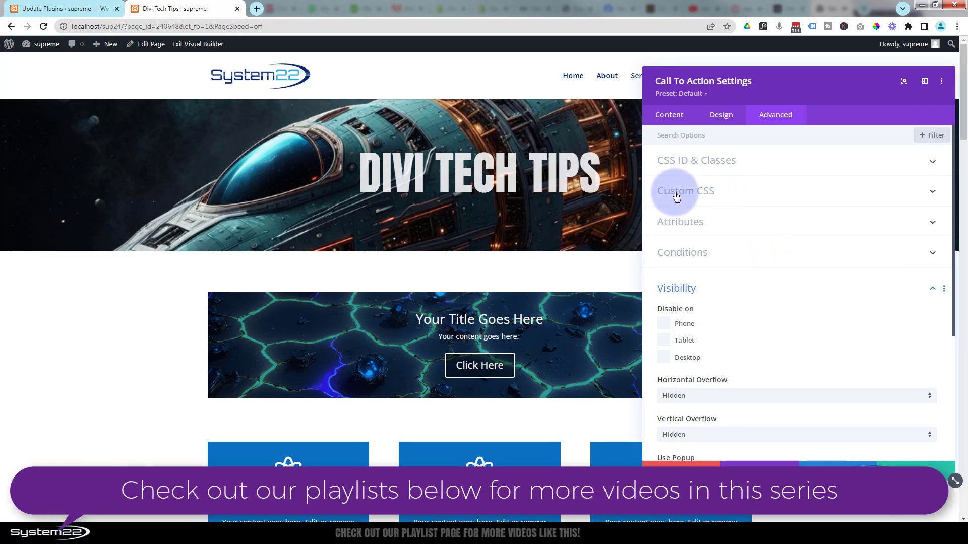
left_click(734, 194)
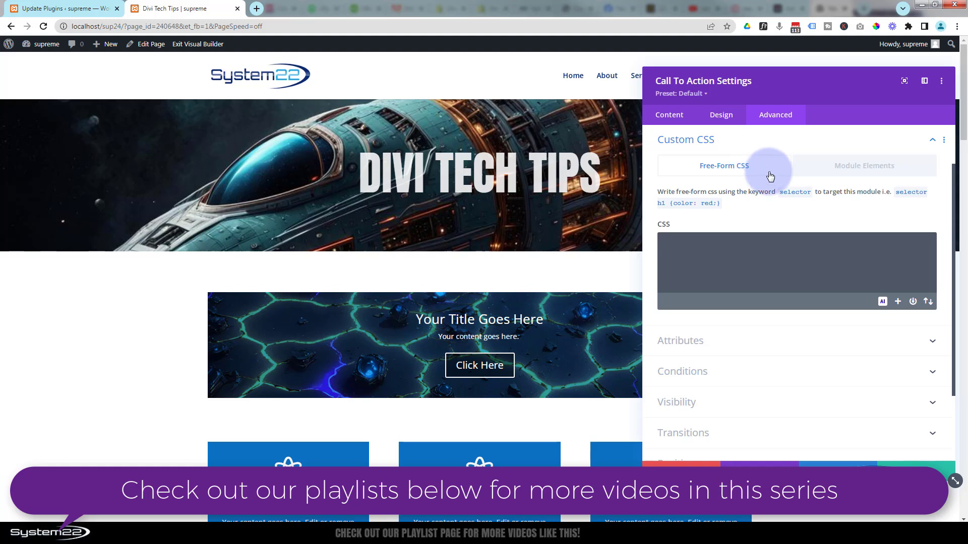
left_click(714, 252)
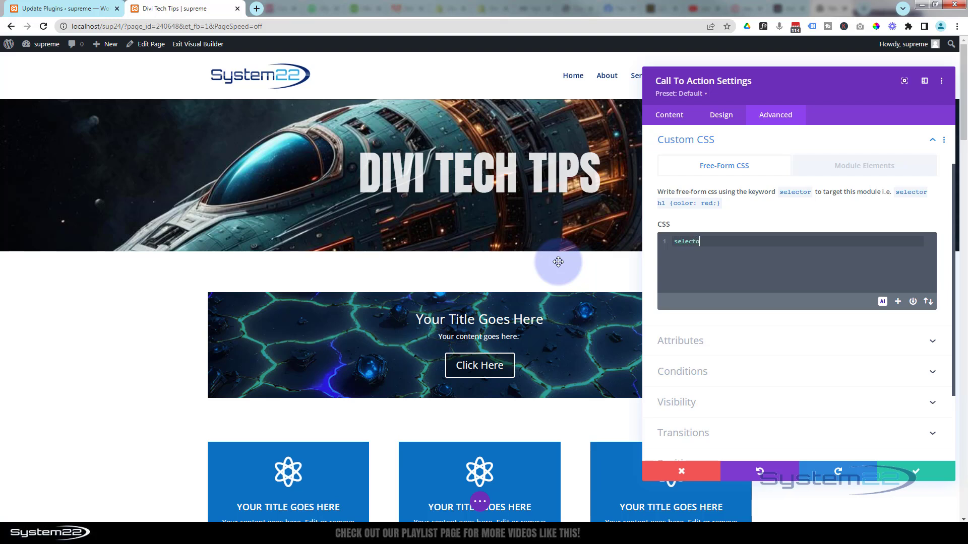
type("r")
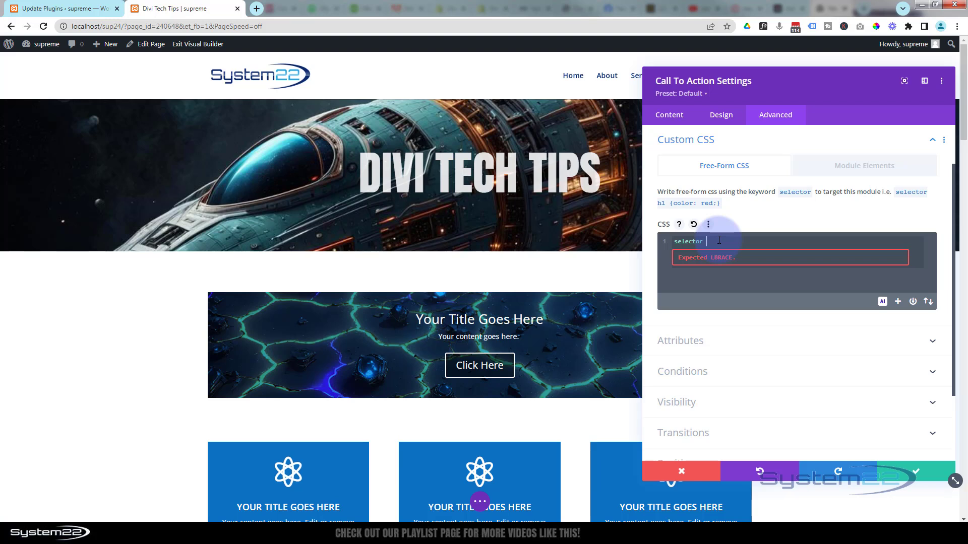
type(" {")
key("Return")
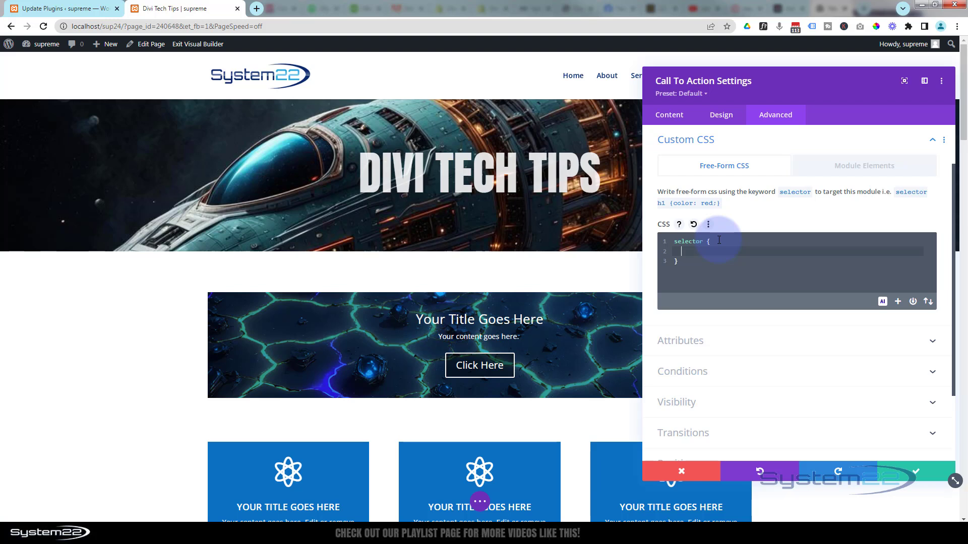
type("animation:")
type("b")
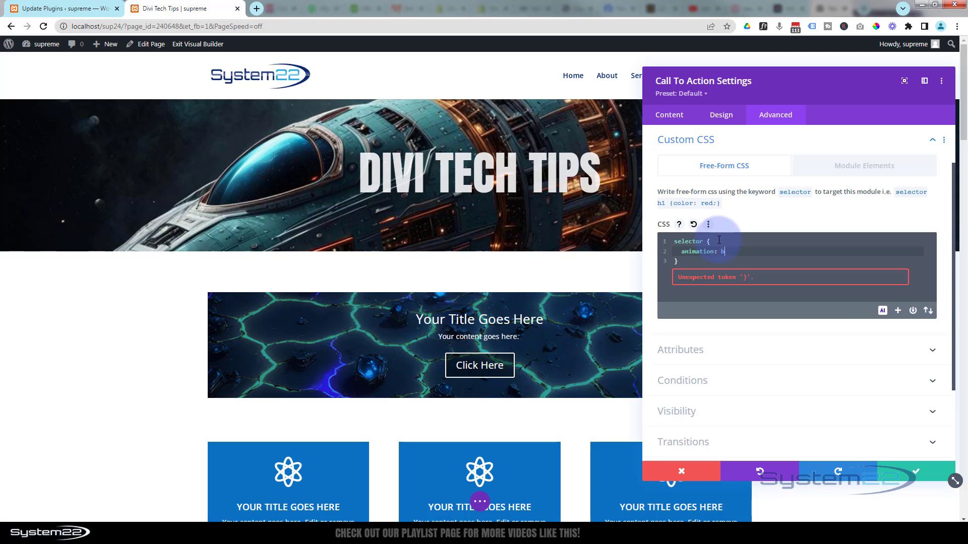
type("gro 15s i")
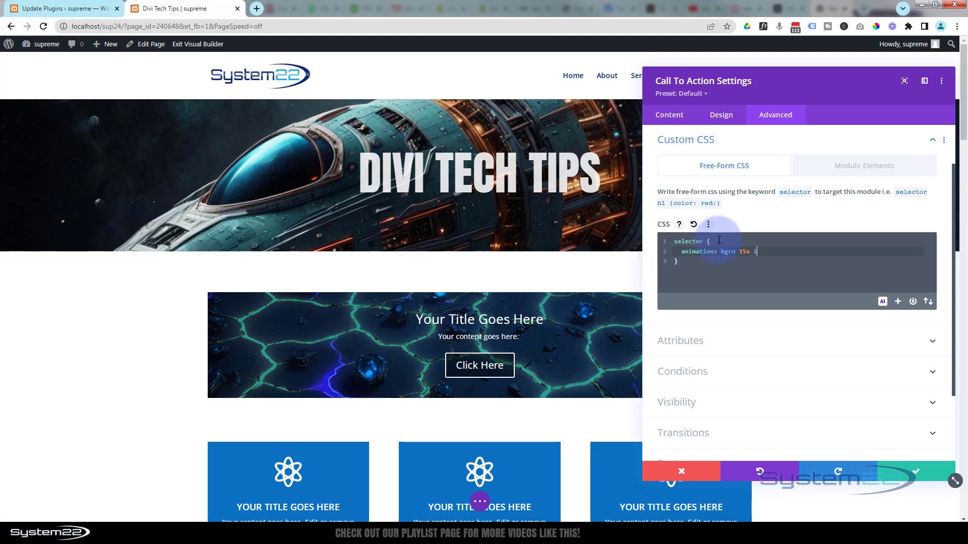
type("finite;")
left_click(684, 262)
key("Return")
key("Return")
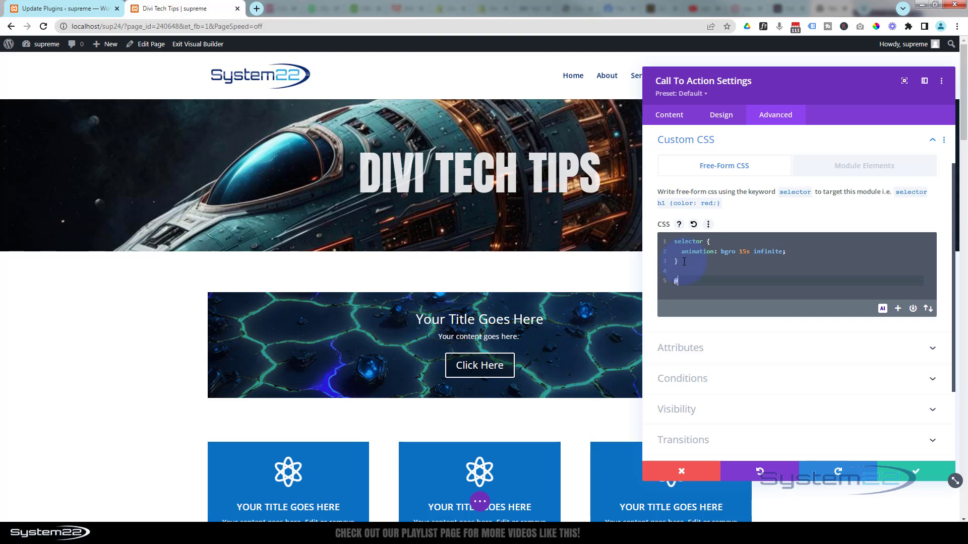
type("@keyframes")
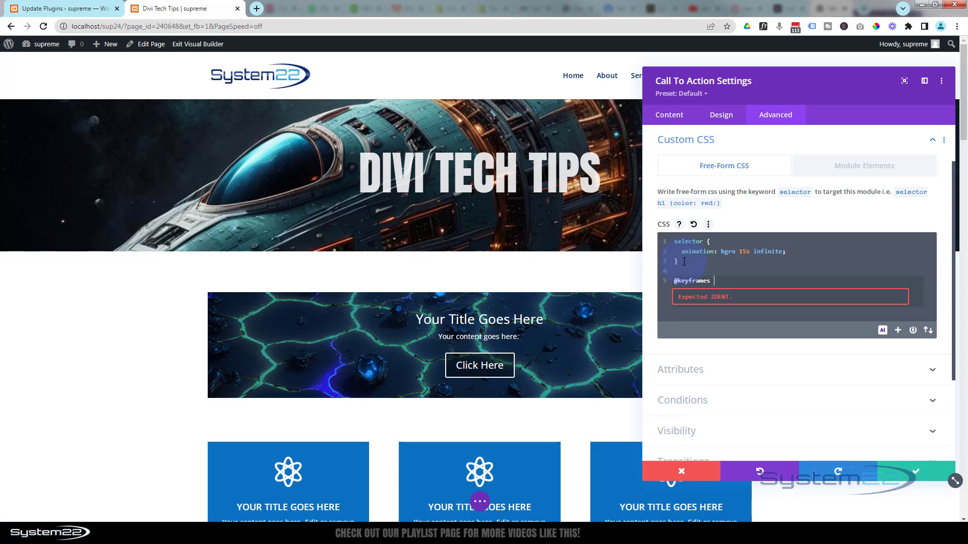
type(" bgro {")
key("Return")
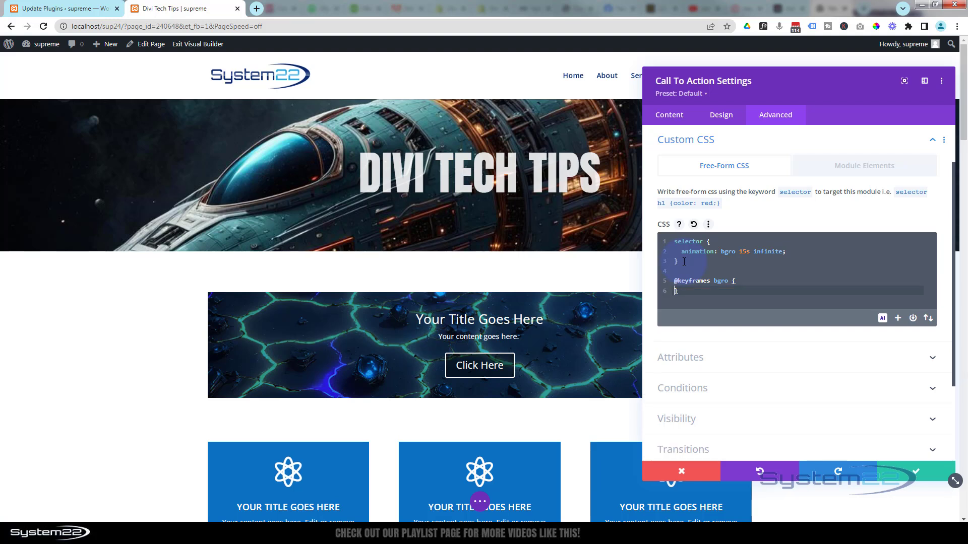
left_click(736, 281)
key("Return")
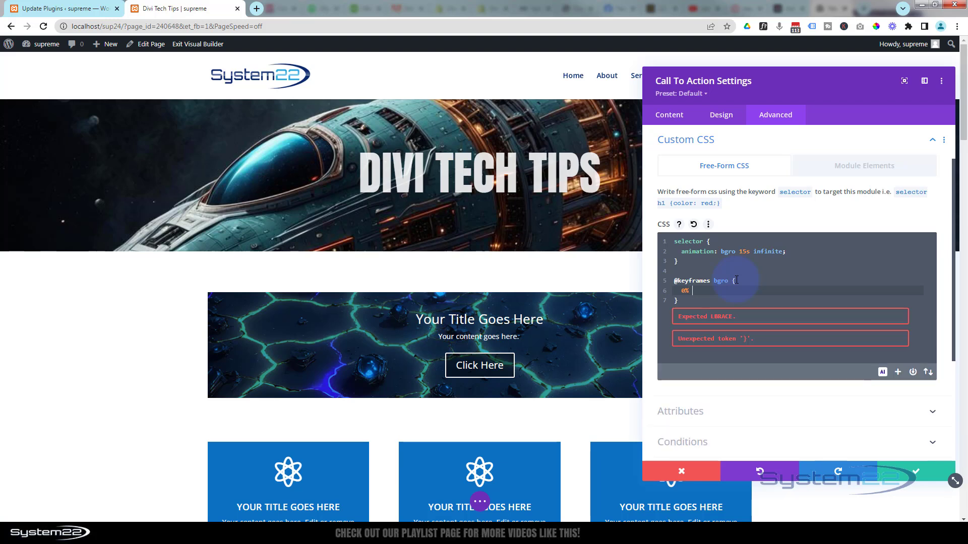
Step: Write a 0% keyframe with width:0px; inside the bgro block and check the module's animation on the page
type("{")
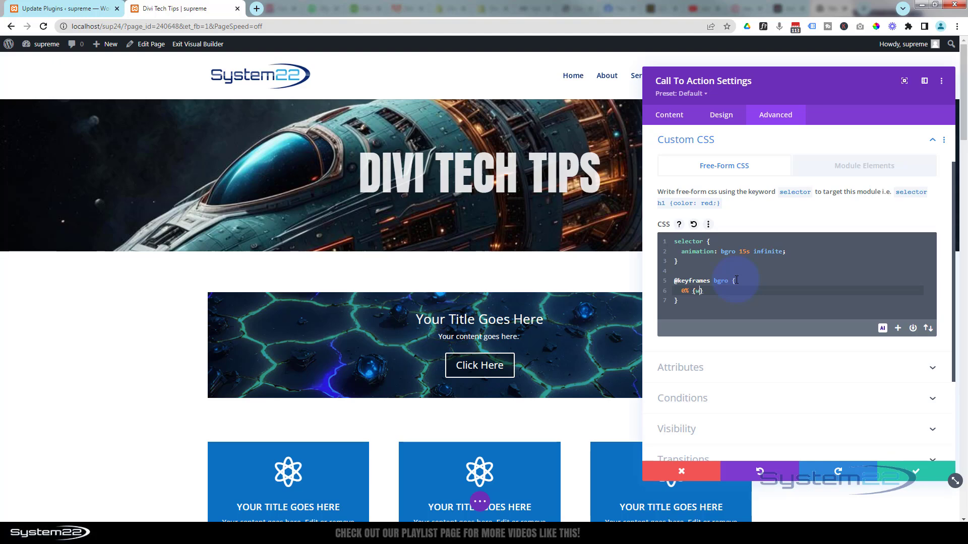
type("width:0px;")
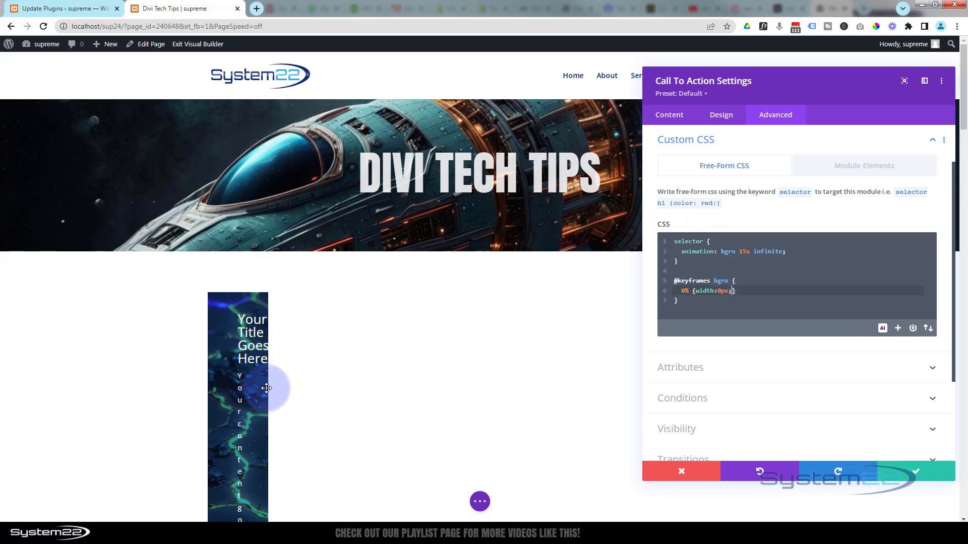
scroll(219, 398, "down", 4)
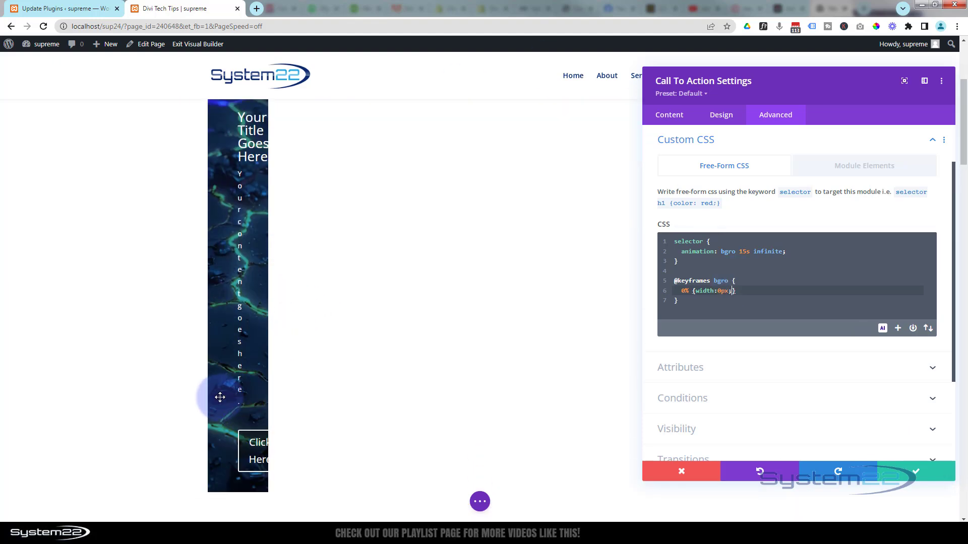
scroll(221, 396, "up", 4)
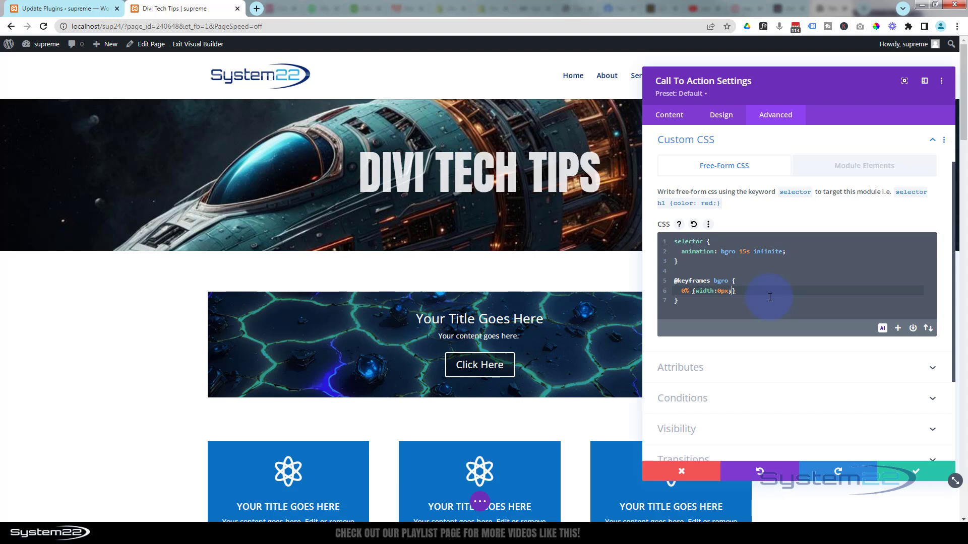
Step: Add a height of 210px to the 0% keyframe after the width declaration
type("height")
type(":")
type("22")
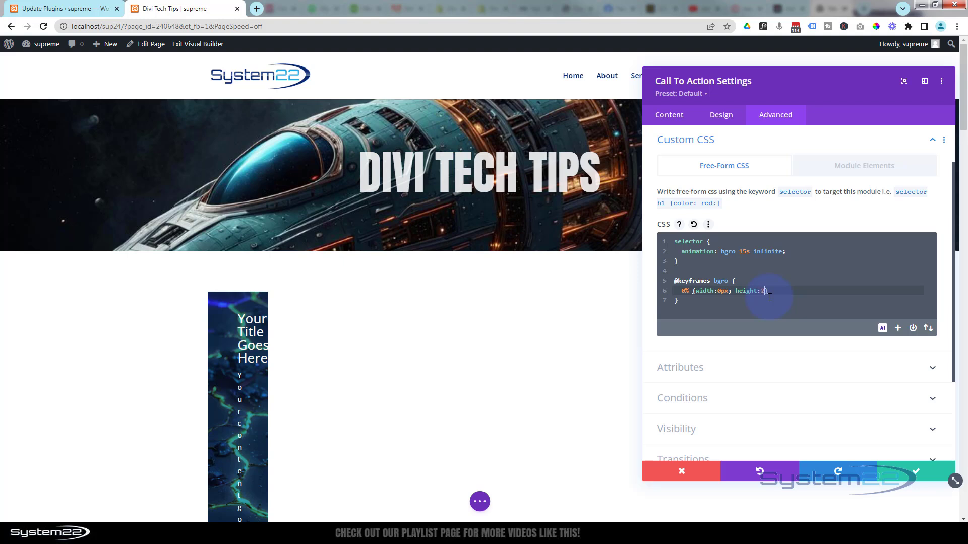
type("0px;")
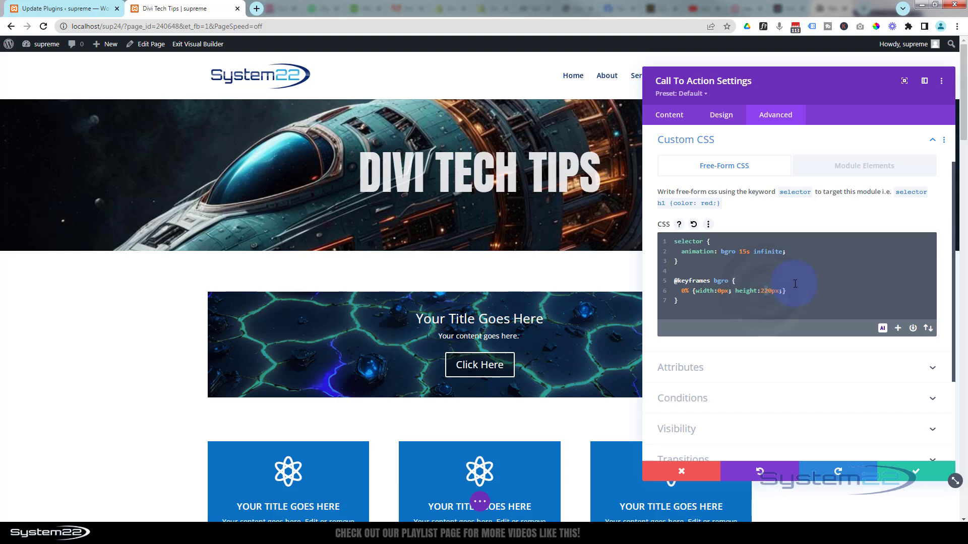
type("1")
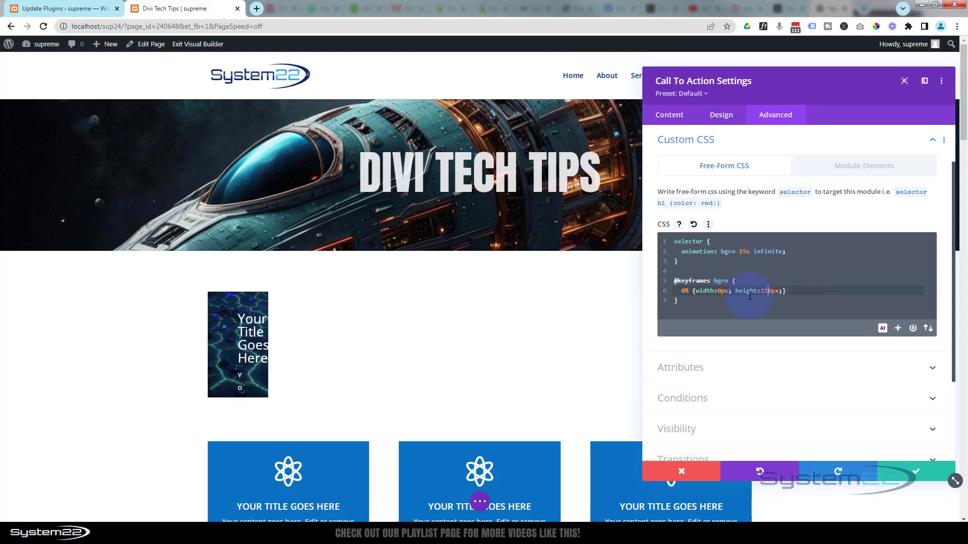
Step: Extend the 0% keyframe with margin:auto; and opacity:0; after the height declaration
left_click(783, 291)
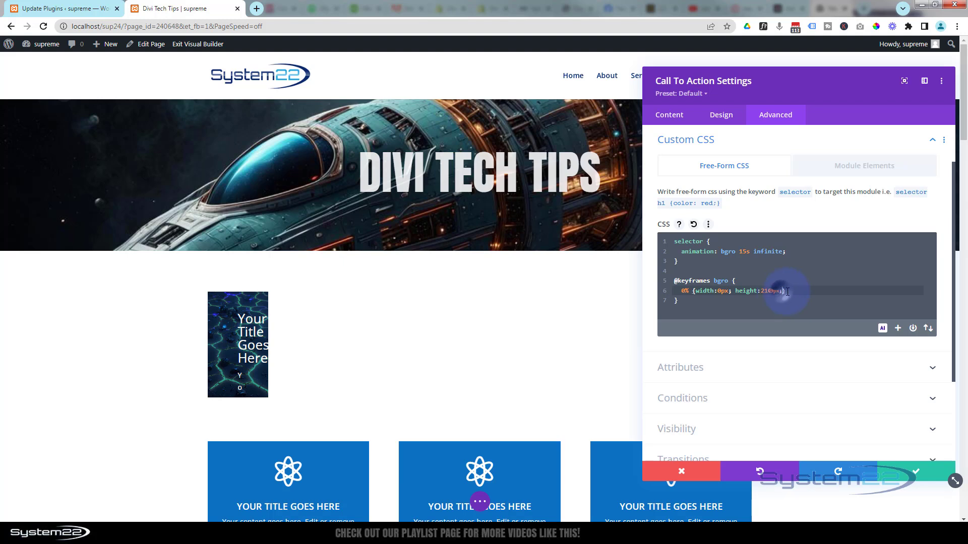
type("margin")
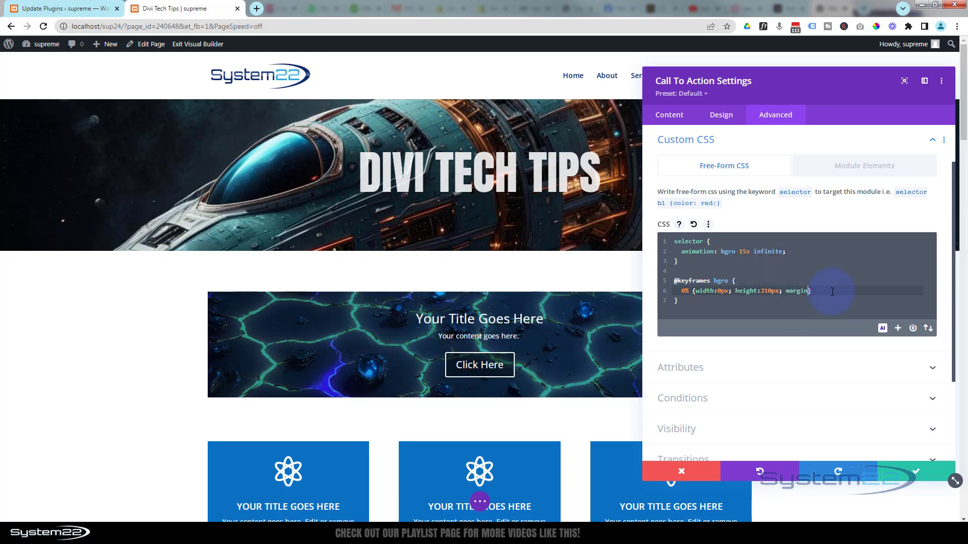
type(":auto;")
type("opacity:")
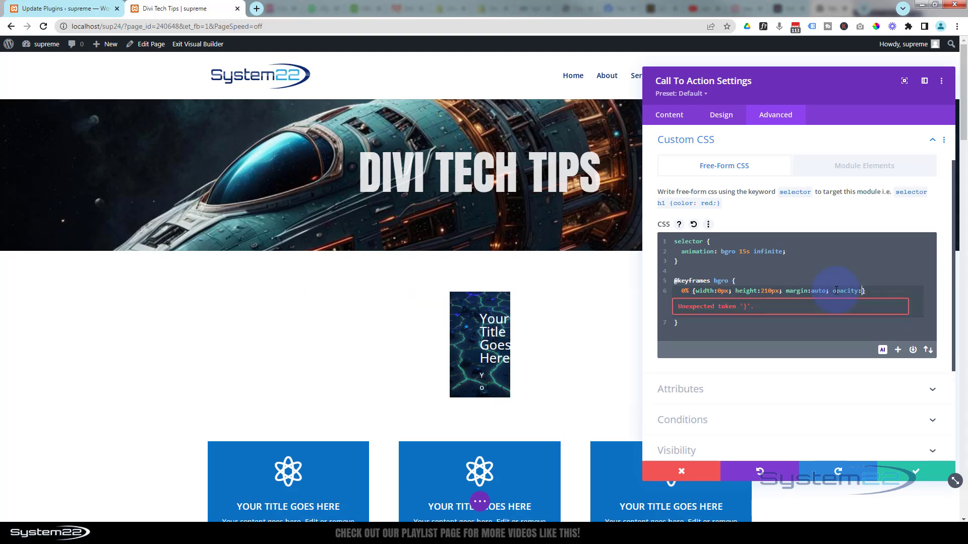
type("0")
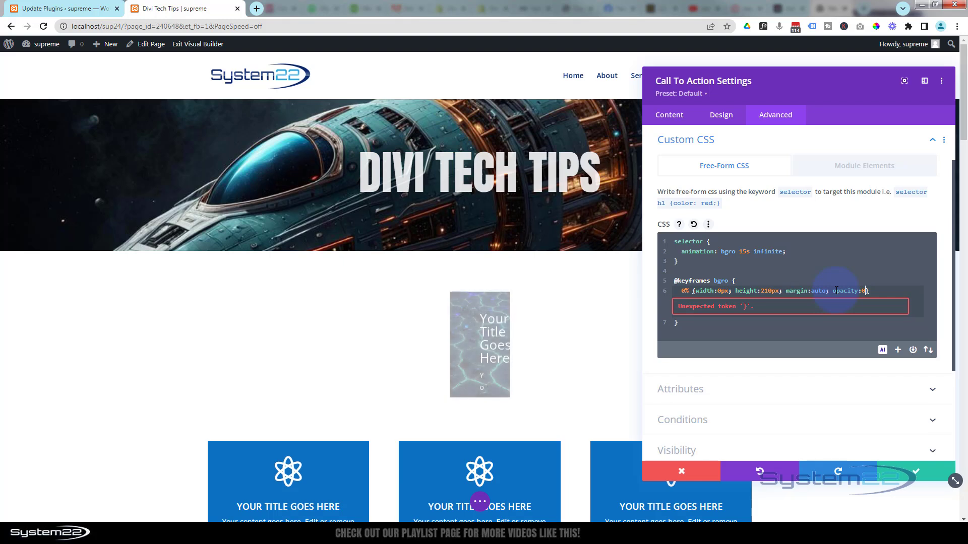
type(";")
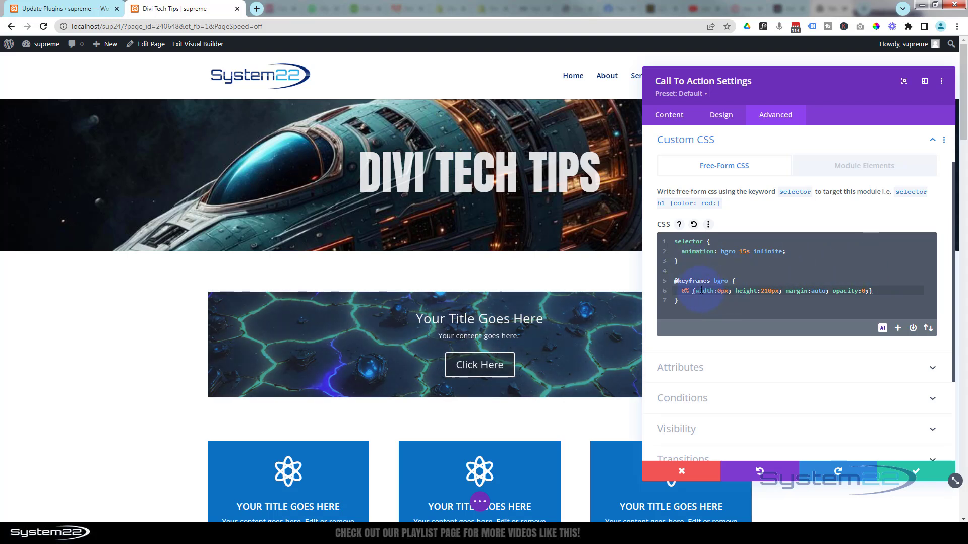
Step: Add a 20% keyframe with opacity:1; on a new line below the 0% keyframe
left_click(879, 291)
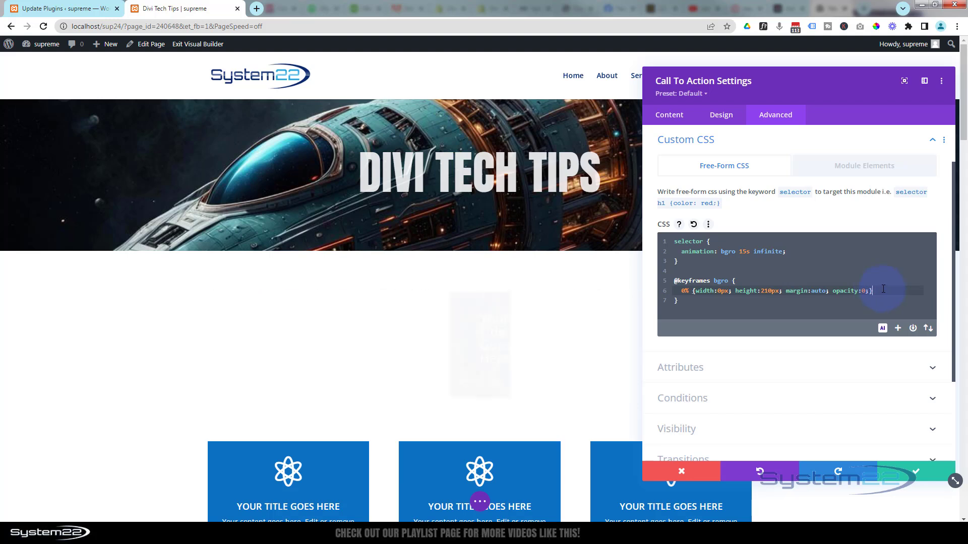
key("Return")
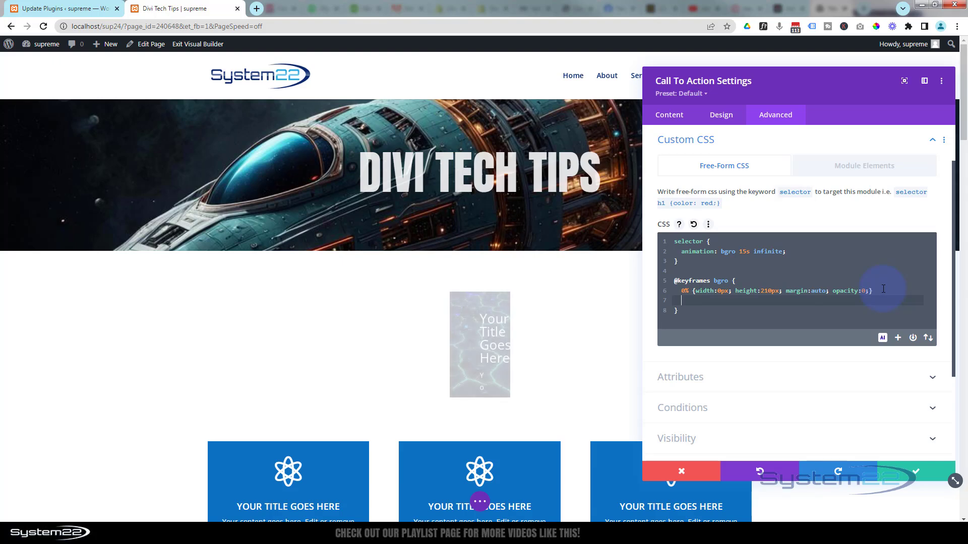
type("2")
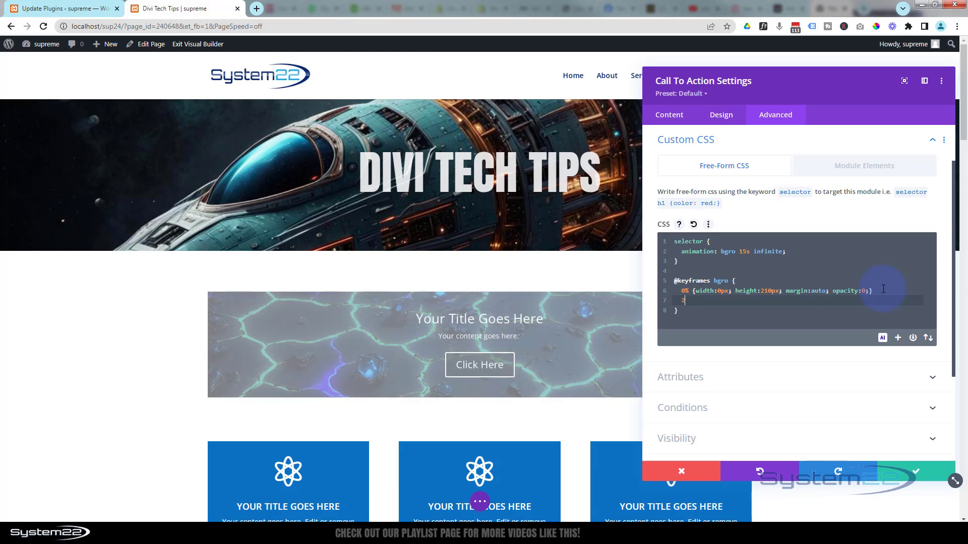
type("0% {")
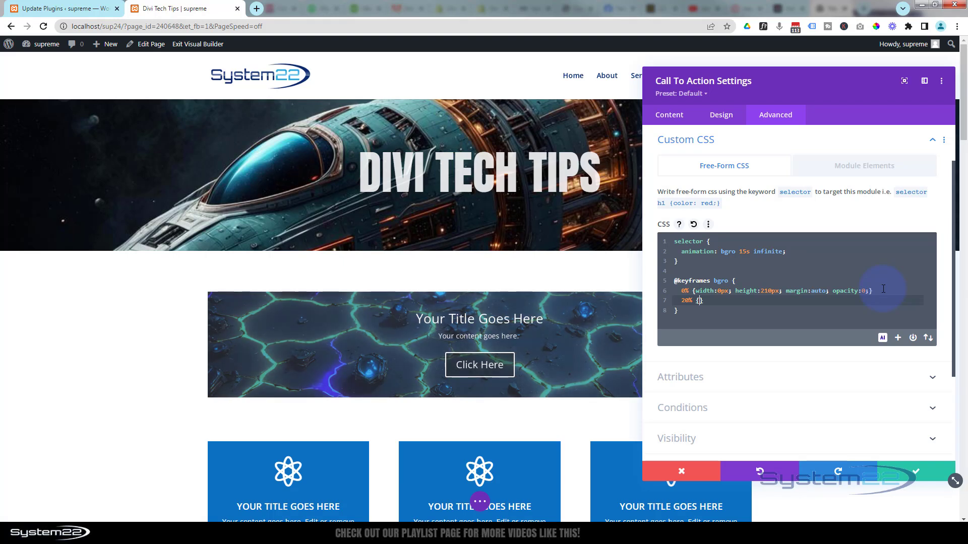
type("opacity")
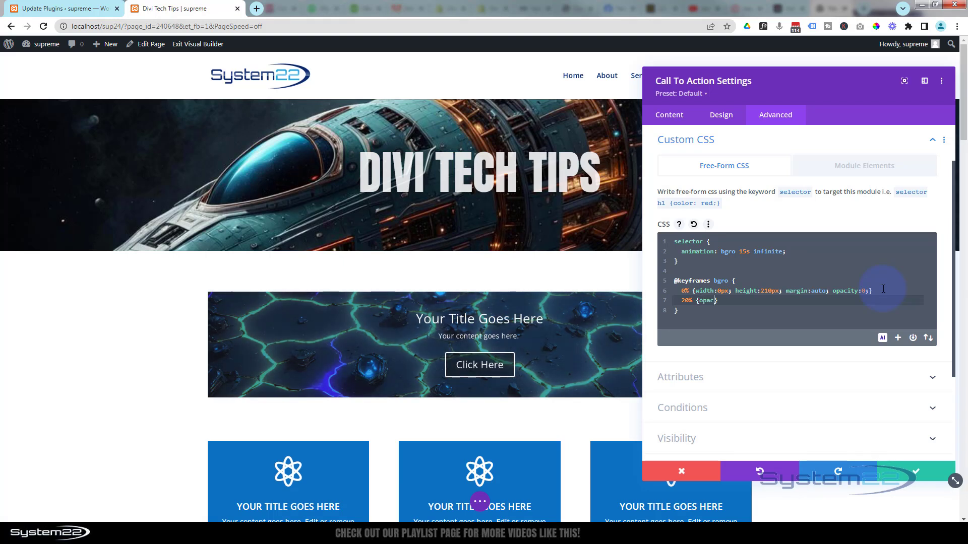
type(":1;")
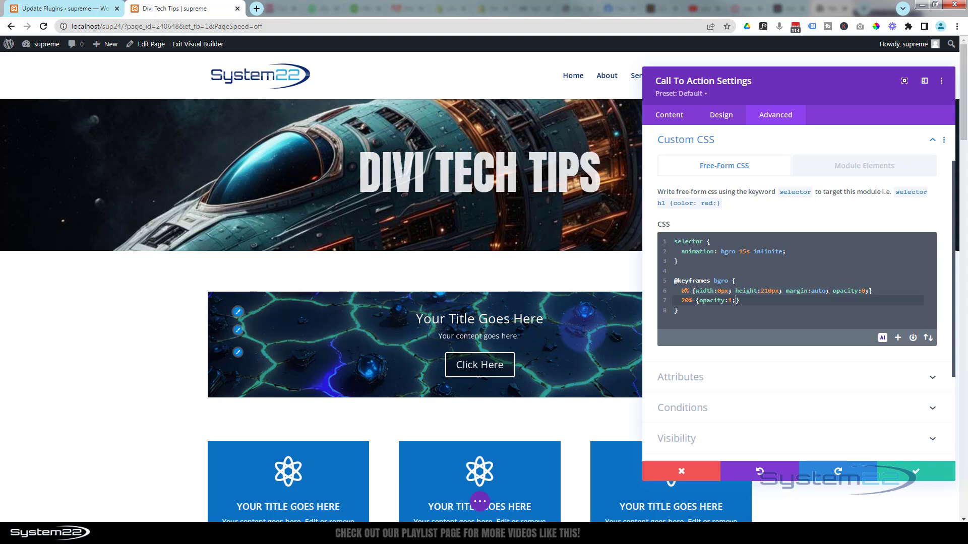
Step: Add a 50% keyframe with width:100% on a new line below the 20% keyframe
left_click(747, 301)
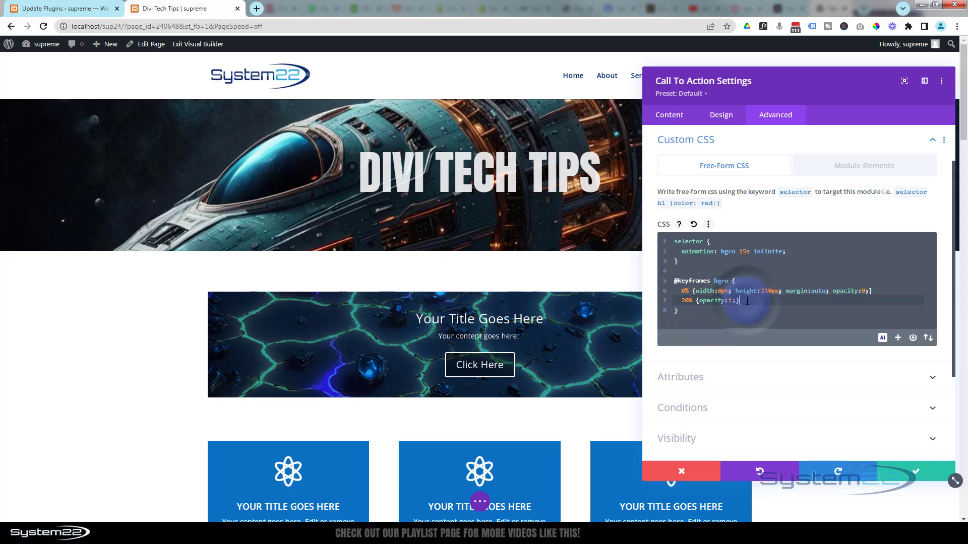
key("Return")
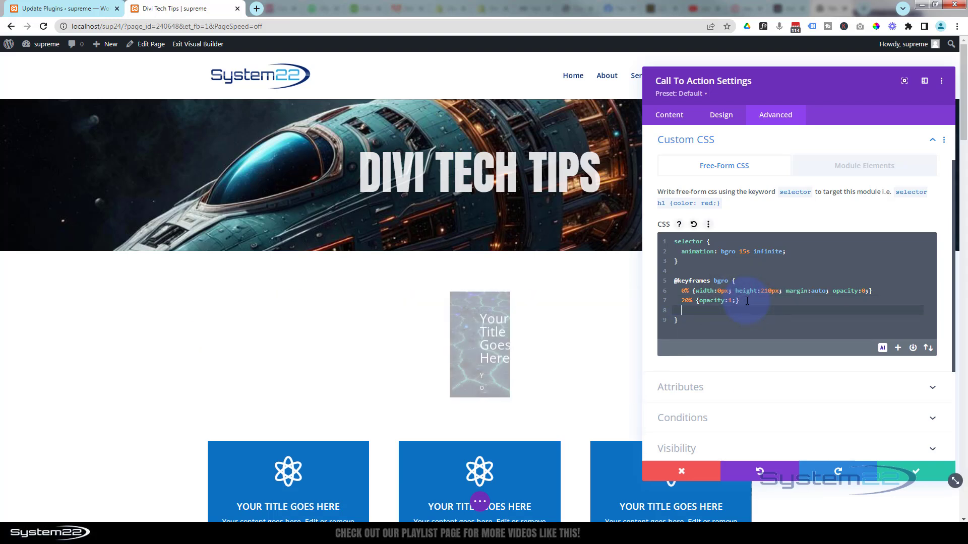
type("50%")
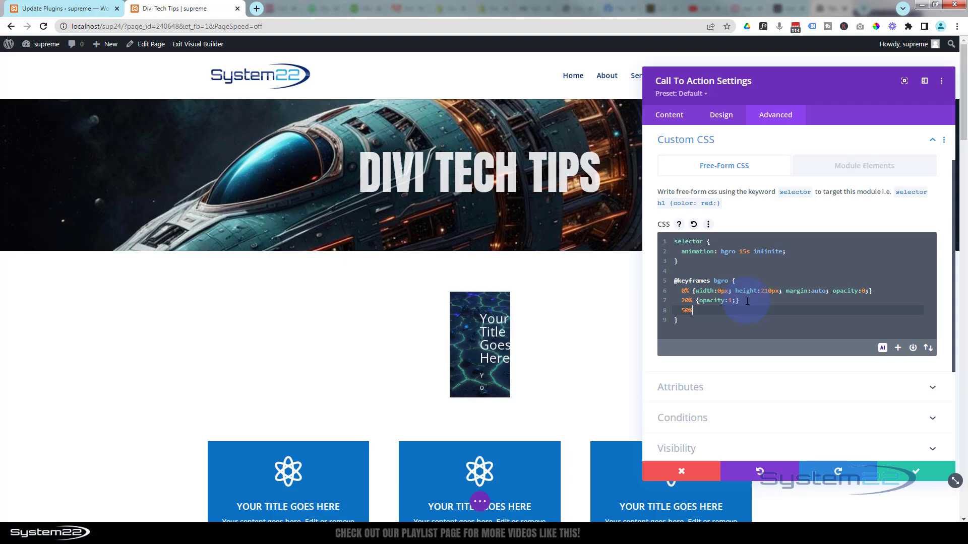
type(" {")
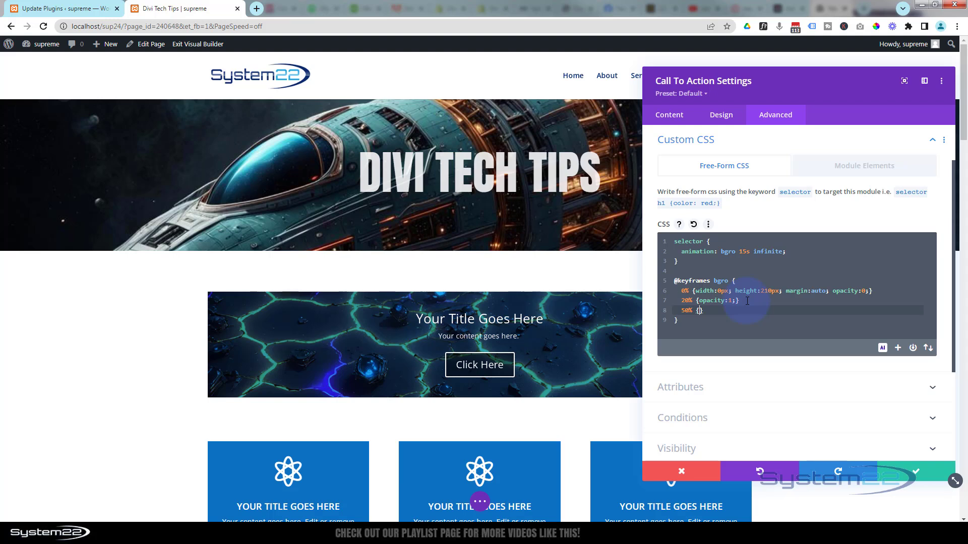
type("wi")
type("dth")
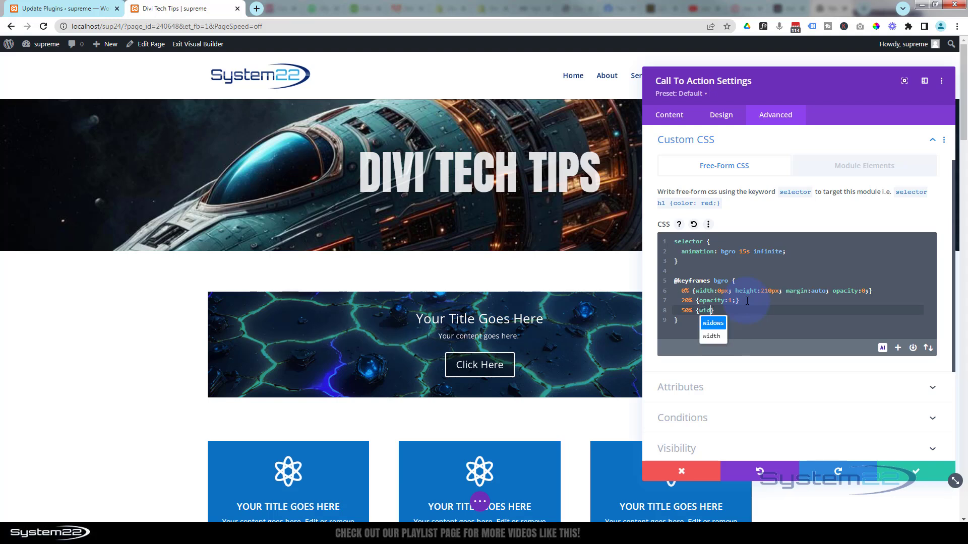
type(":10")
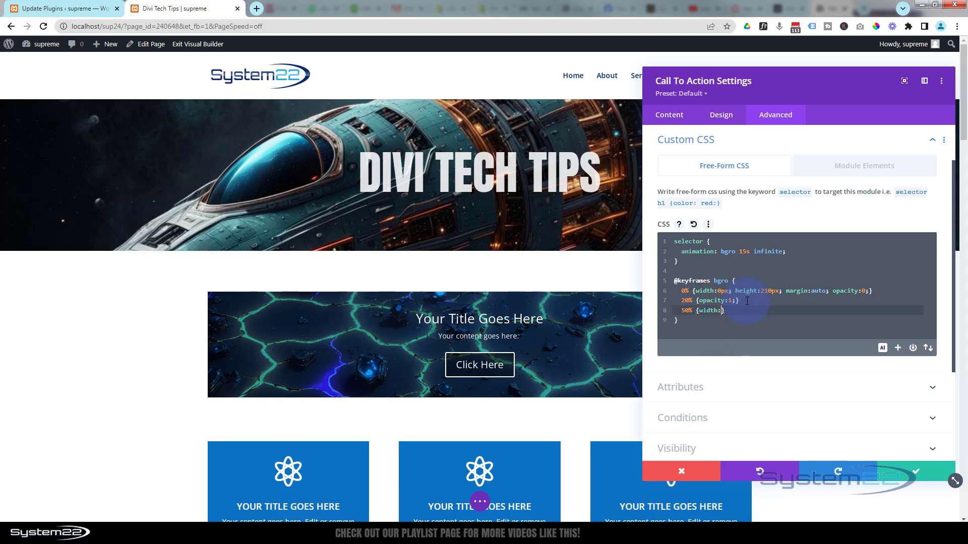
type("0%")
Step: Start an 80% keyframe below the 50% one, reusing its width:100% declaration and ending it with a semicolon
key("Return")
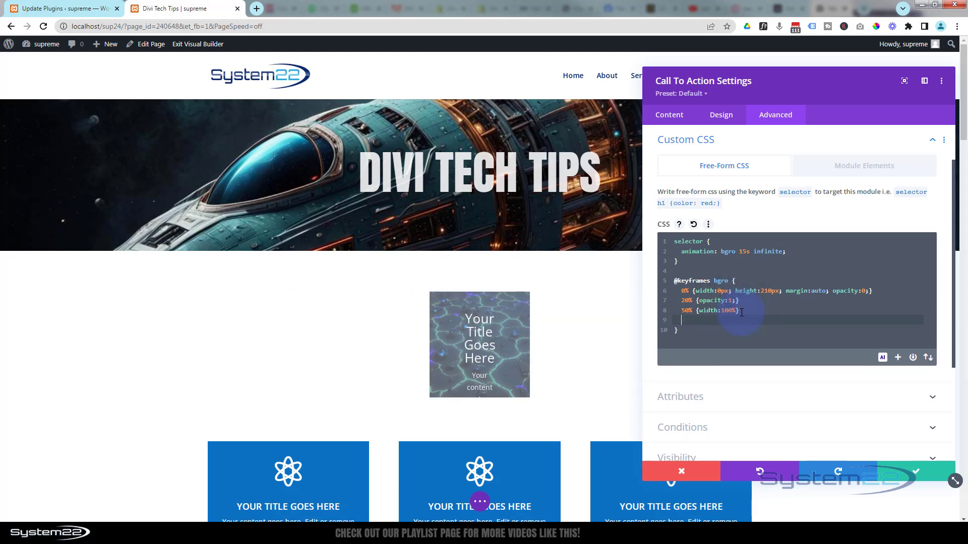
type("8")
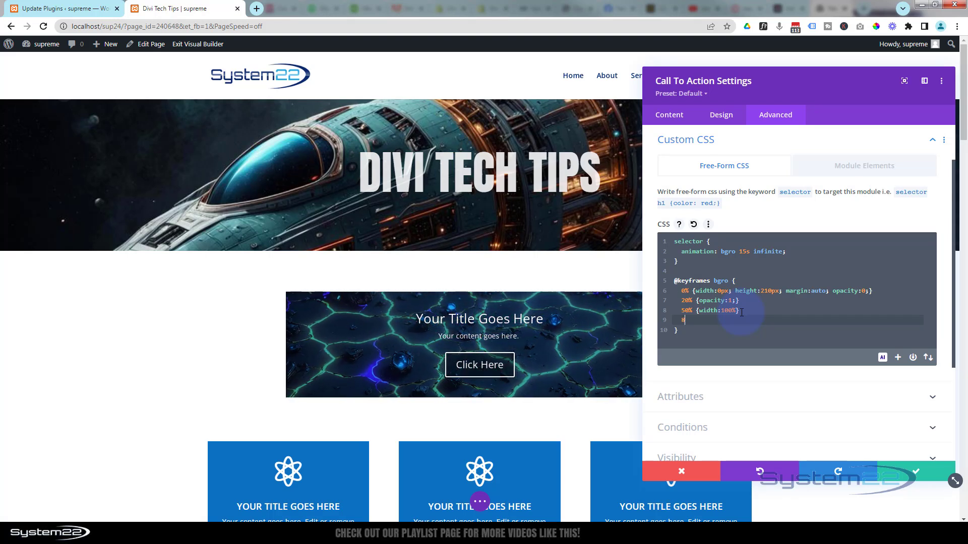
type("0% ")
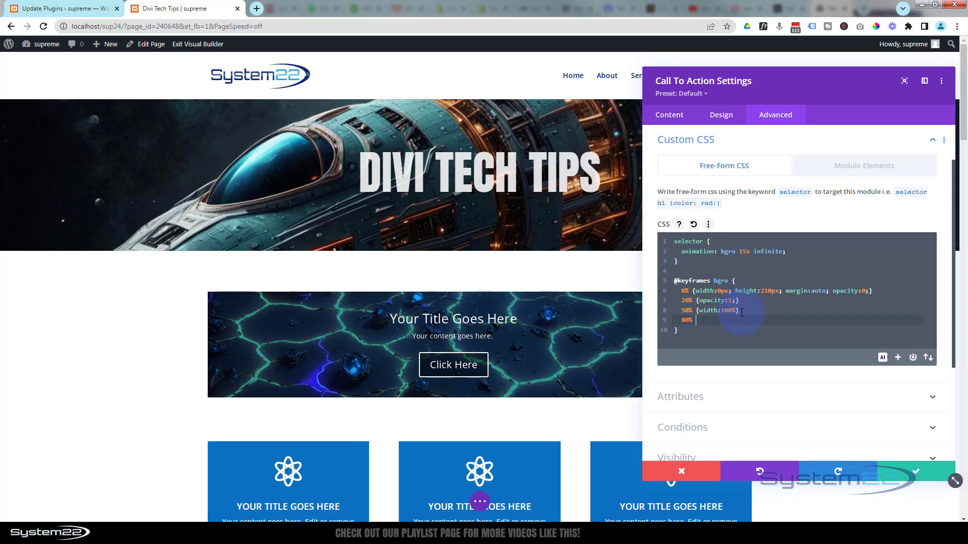
type("{")
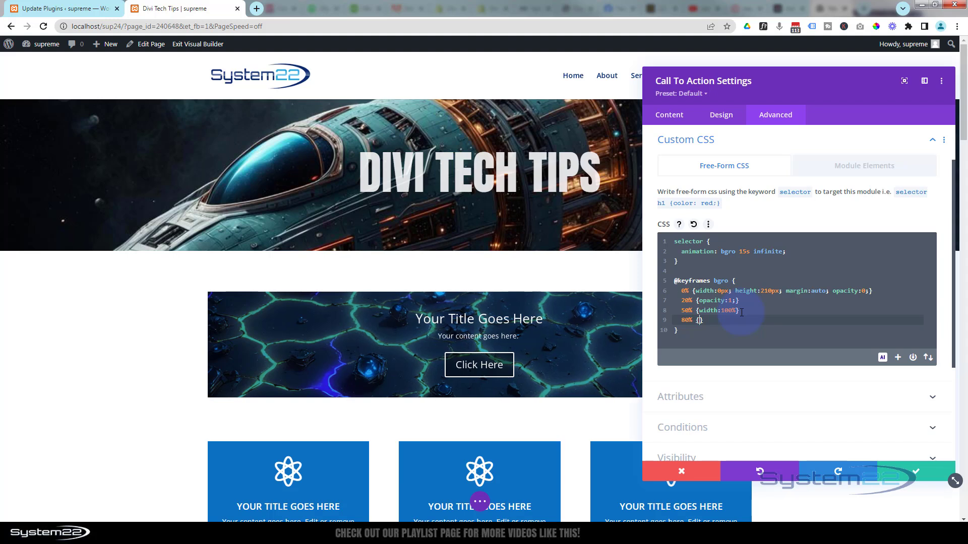
key("Return")
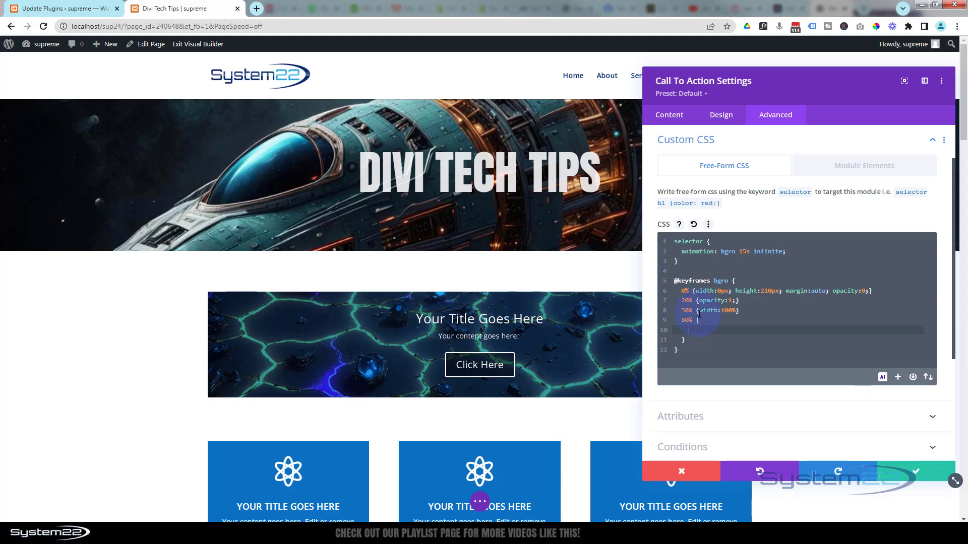
left_click_drag(699, 311, 737, 310)
key("ctrl+c")
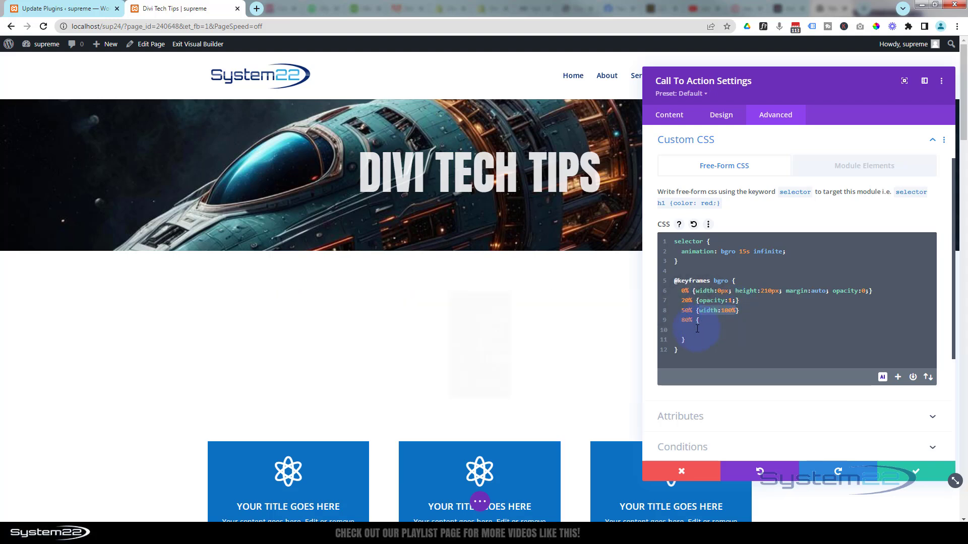
left_click(739, 321)
key("ctrl+v")
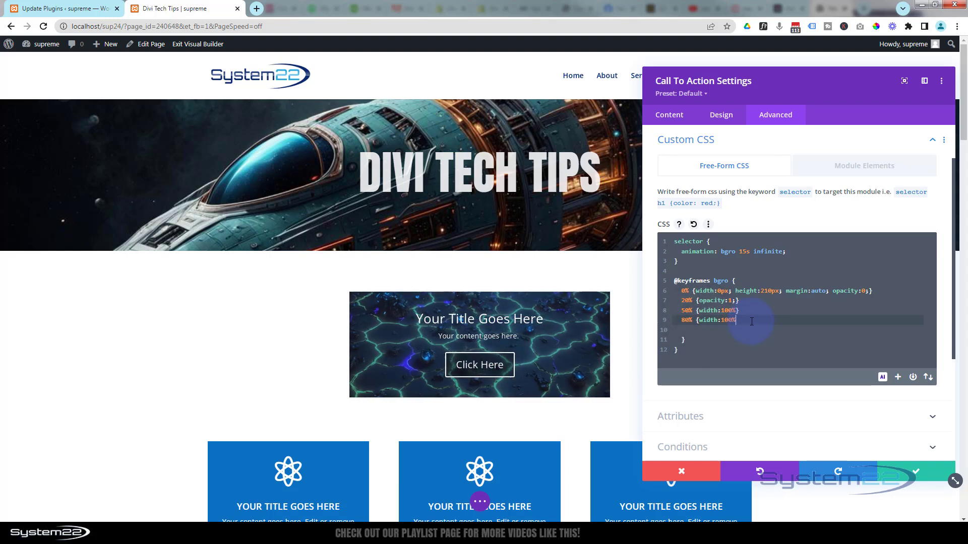
type(";")
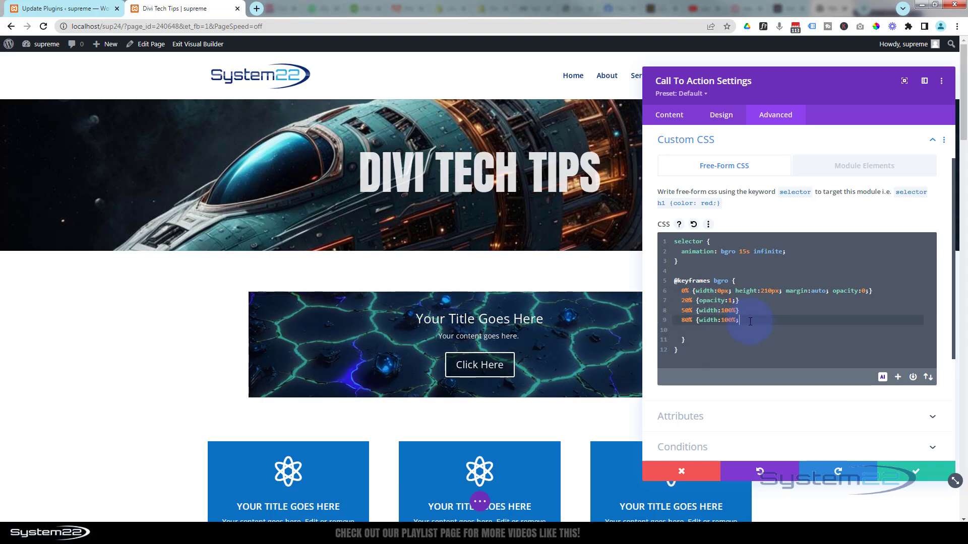
Step: Complete the 80% keyframe with opacity:1; and a closing brace on the same line, and remove the leftover brace below
left_click(704, 302)
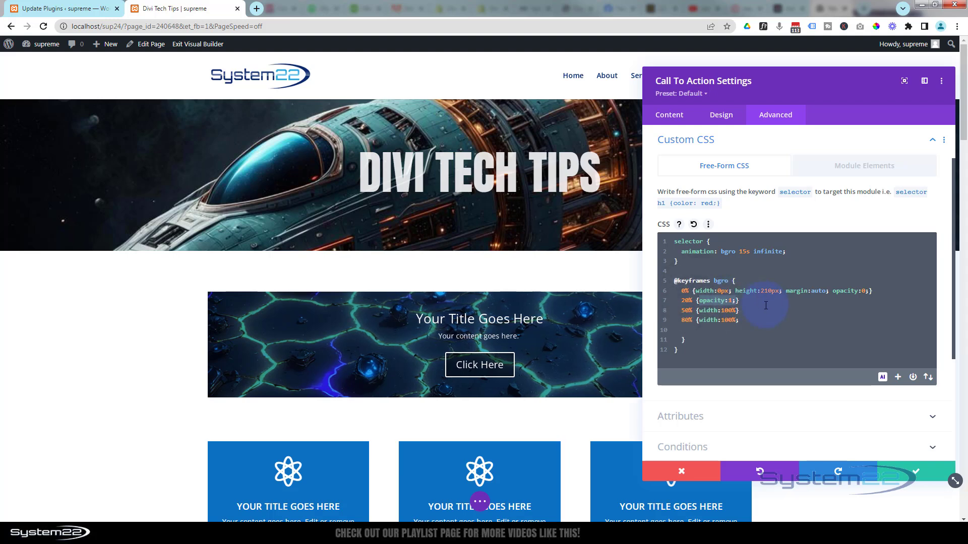
left_click(742, 322)
type("opacity:1;}")
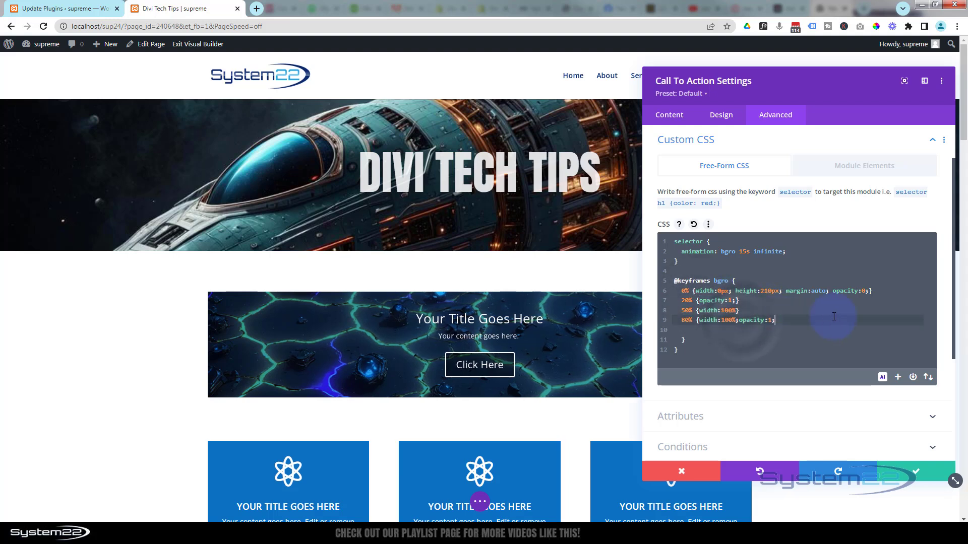
left_click(702, 340)
key("BackSpace")
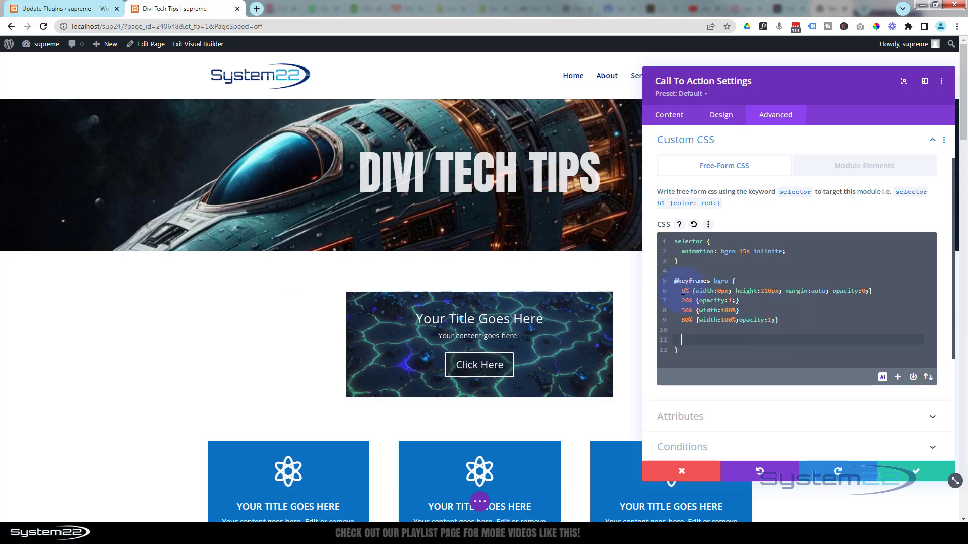
Step: Duplicate the 0% keyframe line below the 80% keyframe and change the copy's percentage to 100%
left_click_drag(683, 290, 880, 290)
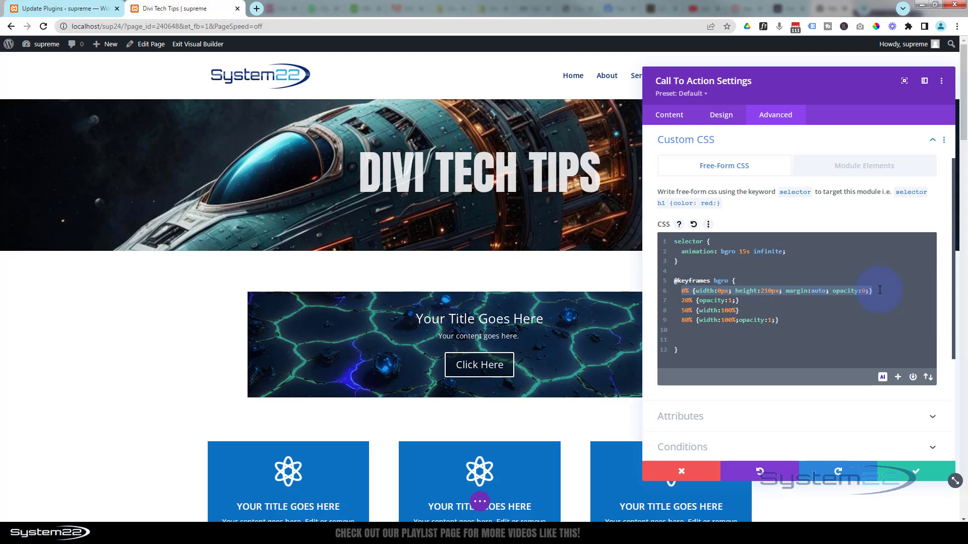
left_click(785, 318)
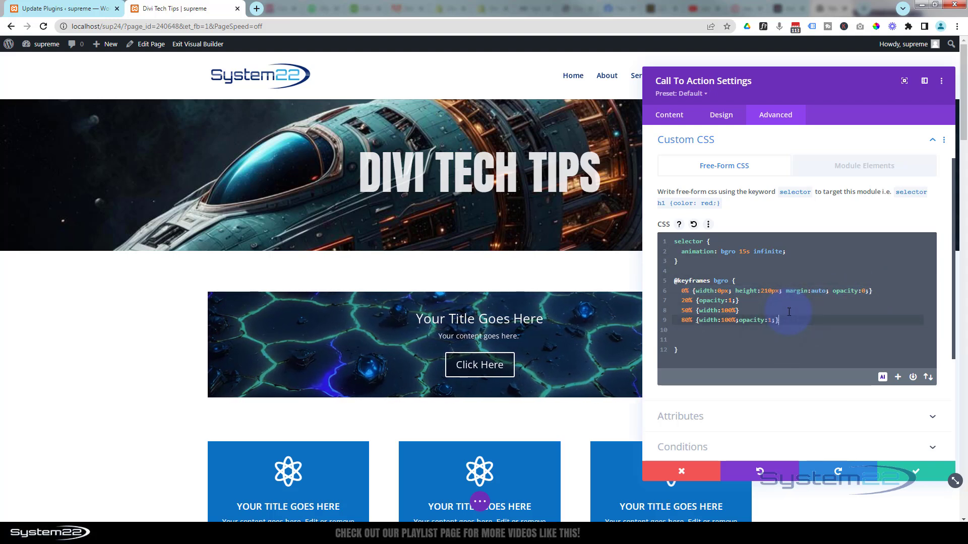
key("Return")
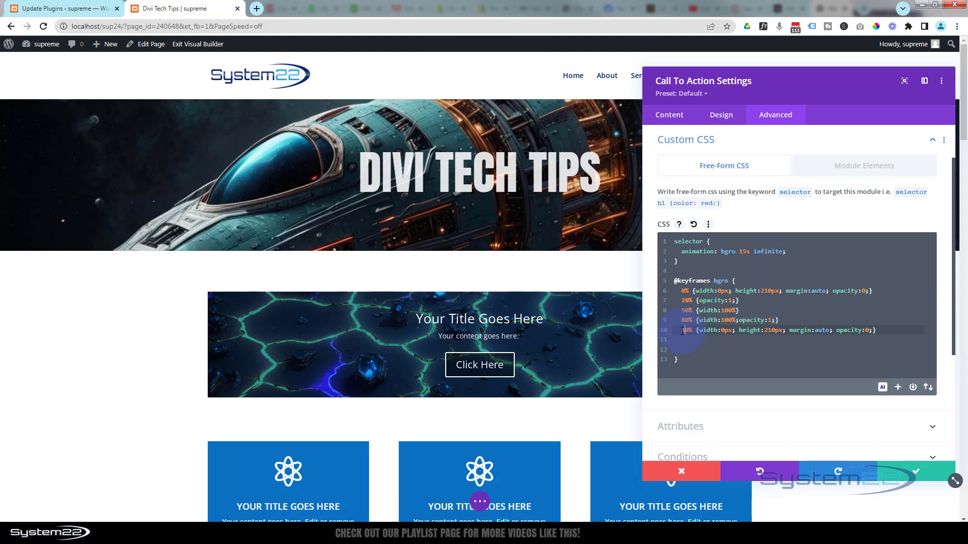
type("0")
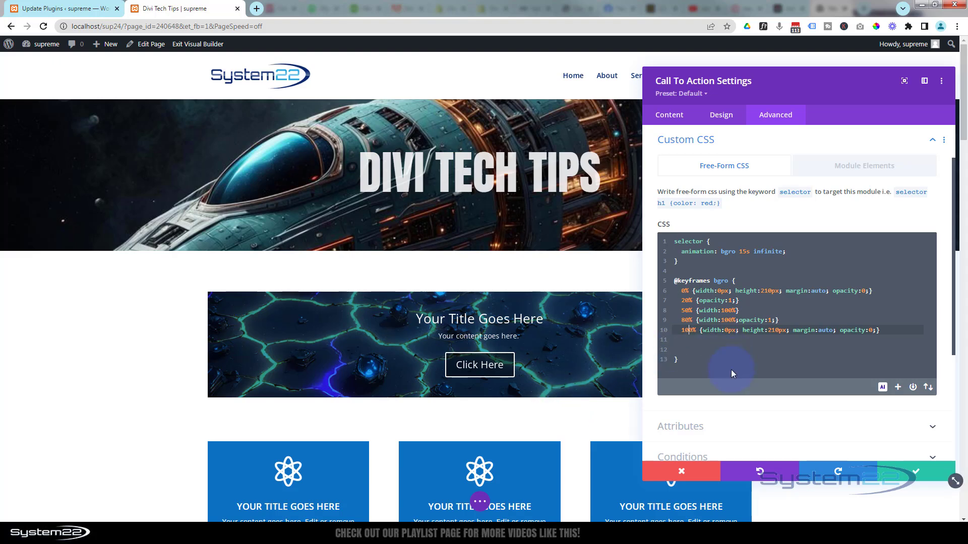
Step: Delete the two blank lines after the 100% keyframe and save the module settings
left_click(898, 329)
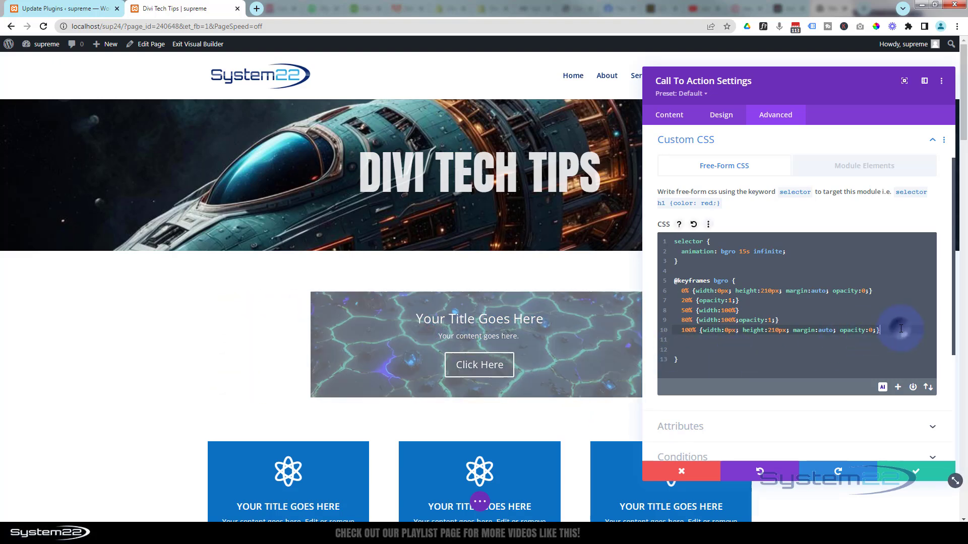
key("Delete")
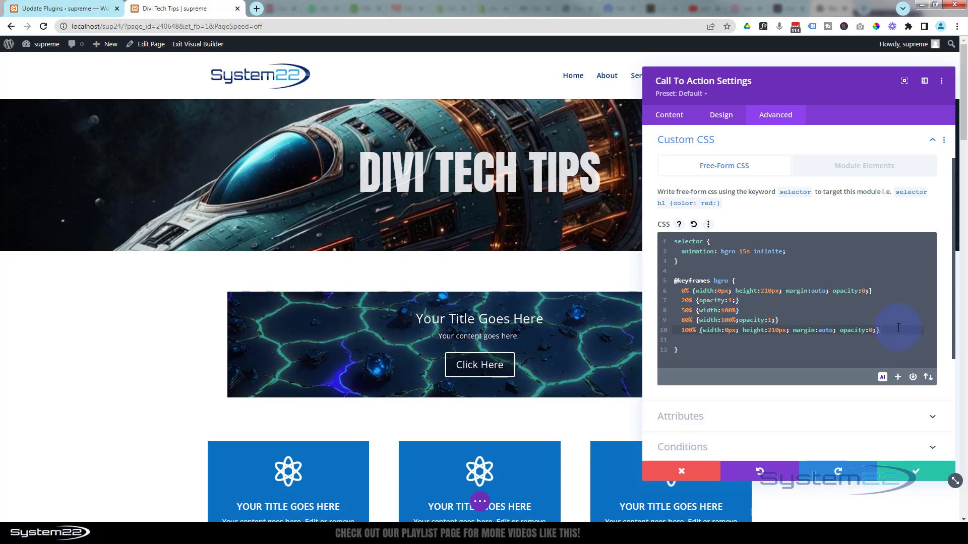
key("Delete")
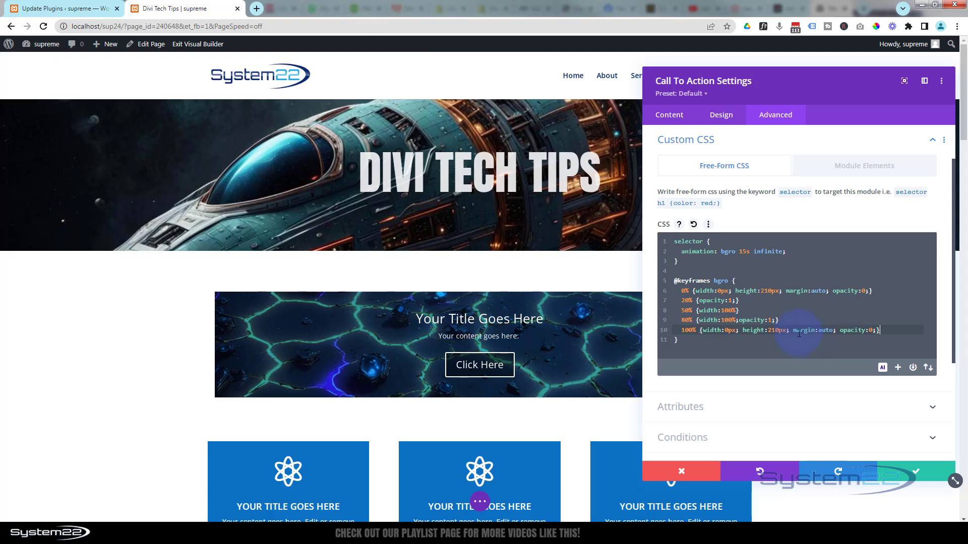
left_click(917, 476)
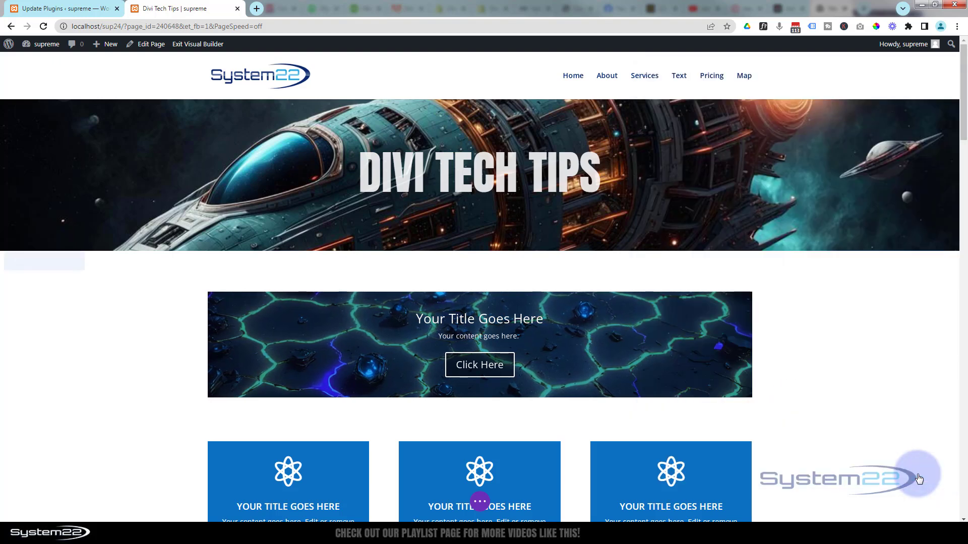
Step: Reopen the call-to-action module's design settings and set its border's rounded corners to 25px on all four corners
mouse_move(462, 323)
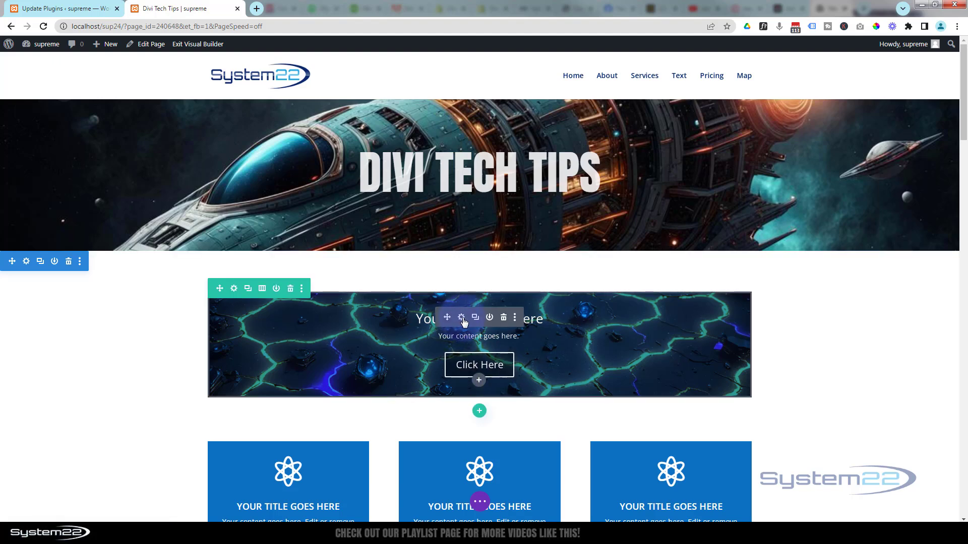
left_click(462, 318)
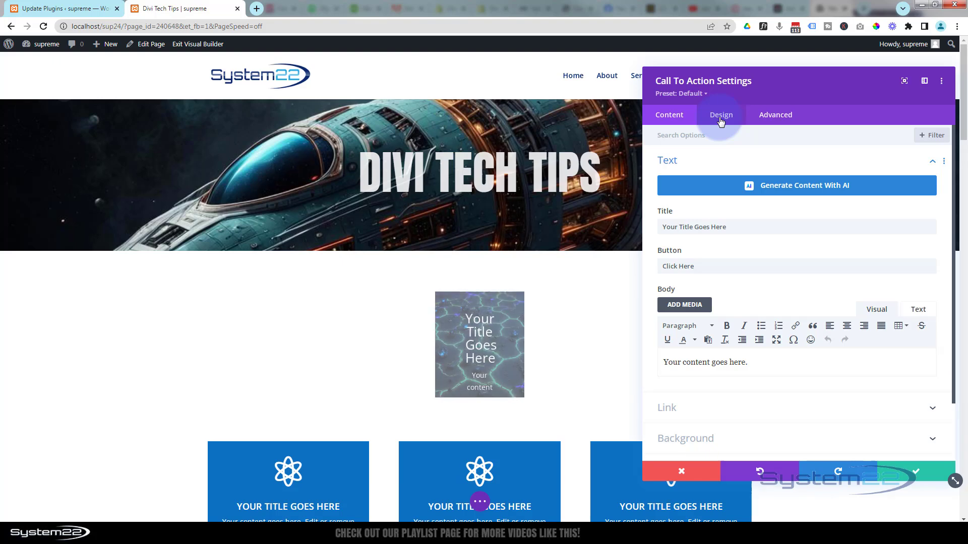
left_click(721, 121)
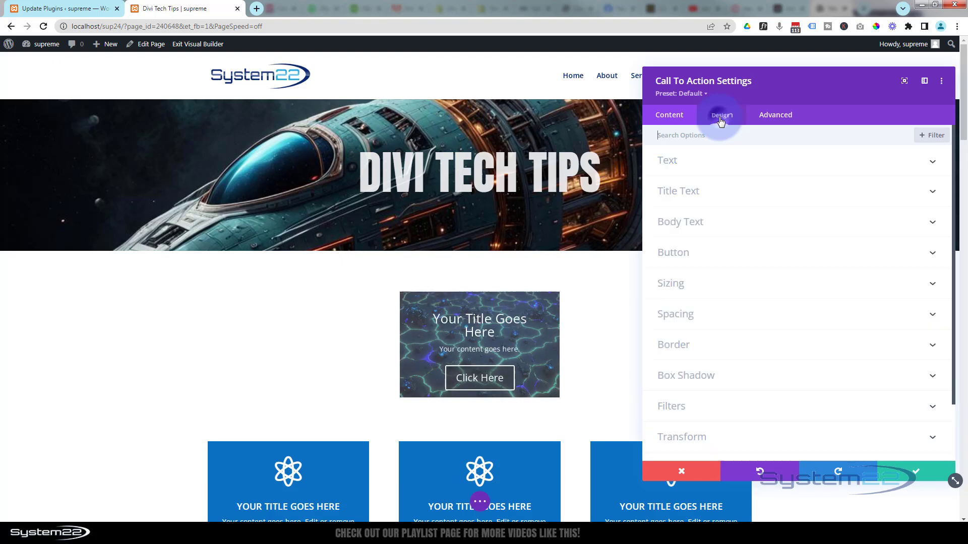
left_click(721, 346)
left_click(681, 189)
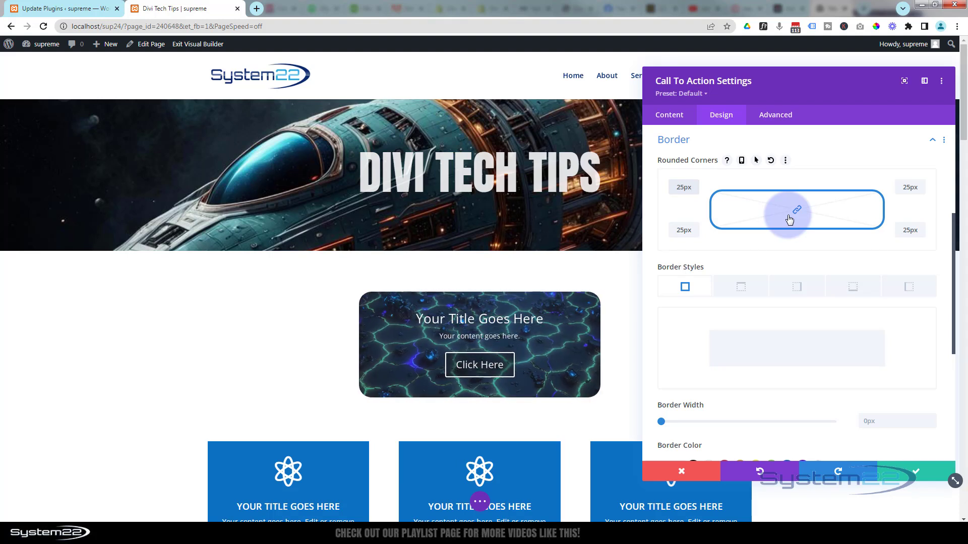
Step: Save the call-to-action module's settings and give its containing row the background color #242424
left_click(914, 474)
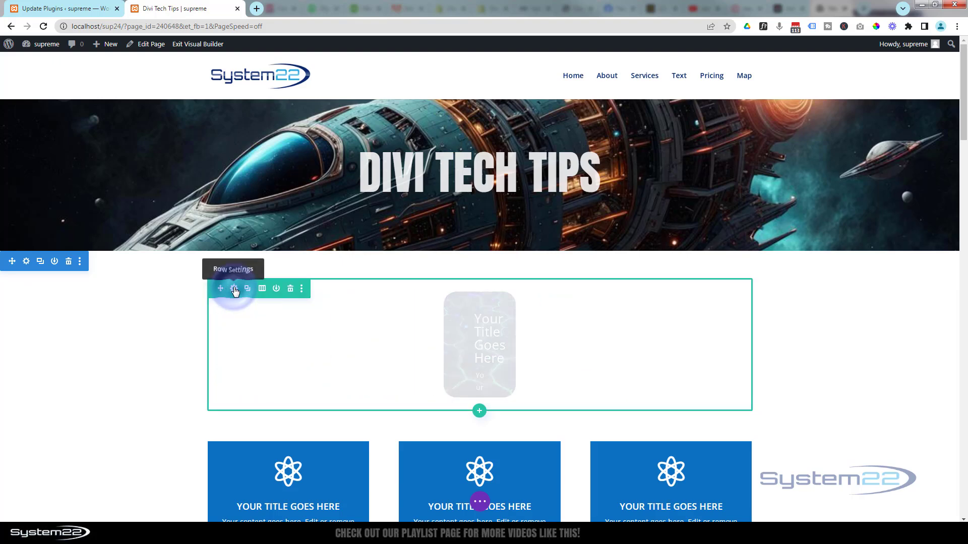
left_click(234, 290)
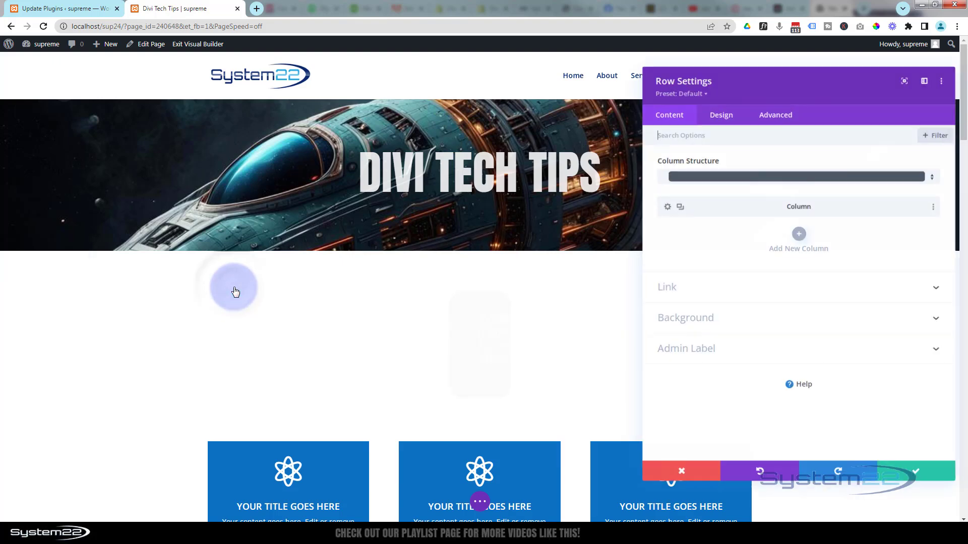
left_click(748, 319)
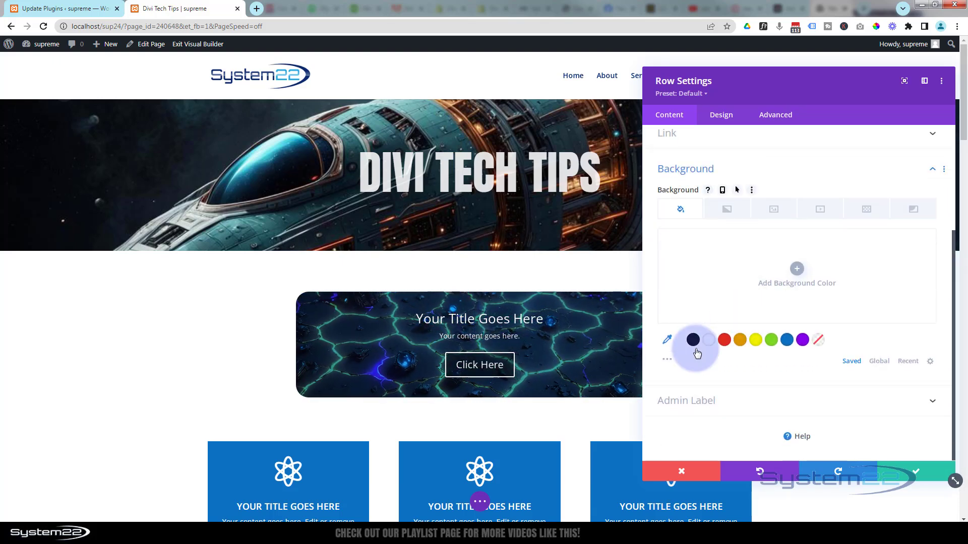
left_click(664, 361)
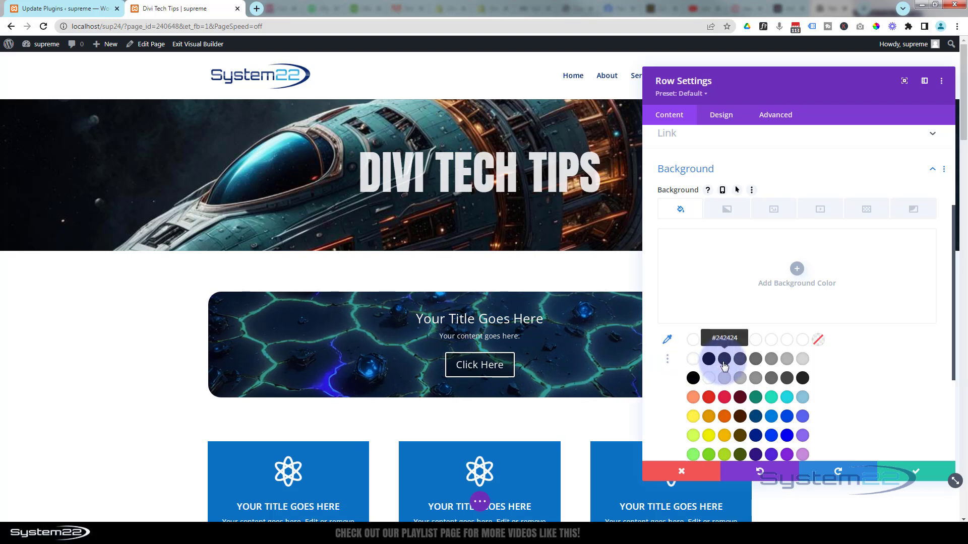
left_click(724, 358)
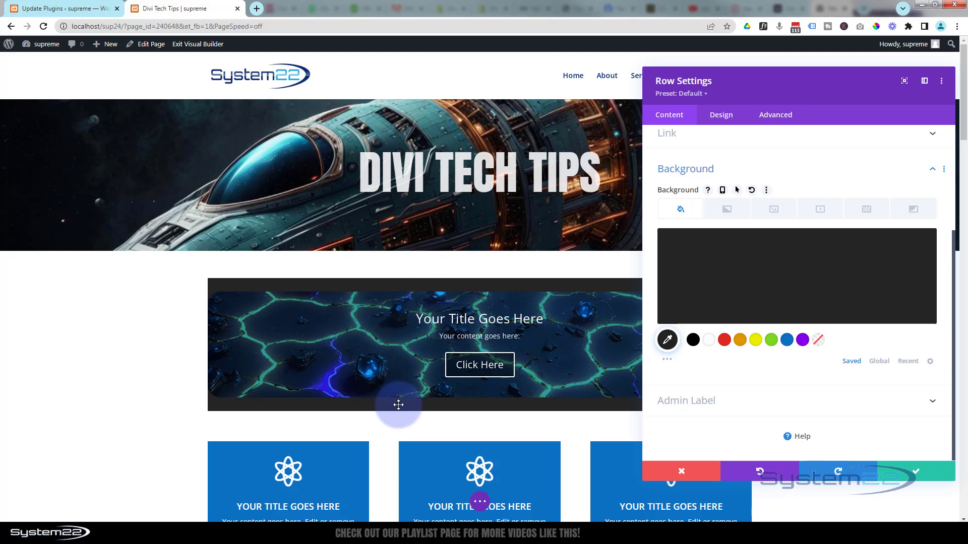
Step: Set the row's top and bottom padding to 0px with the two values linked
left_click(726, 118)
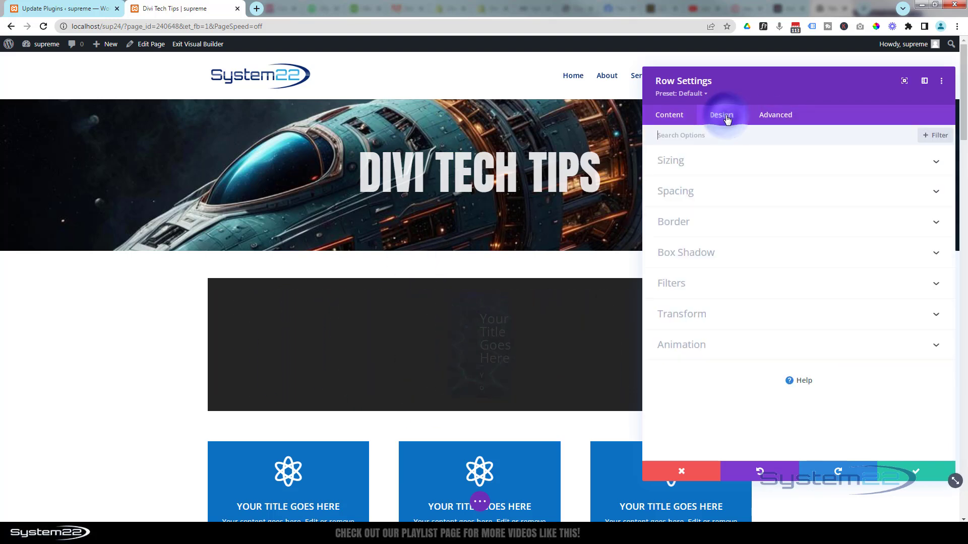
left_click(743, 193)
left_click(678, 228)
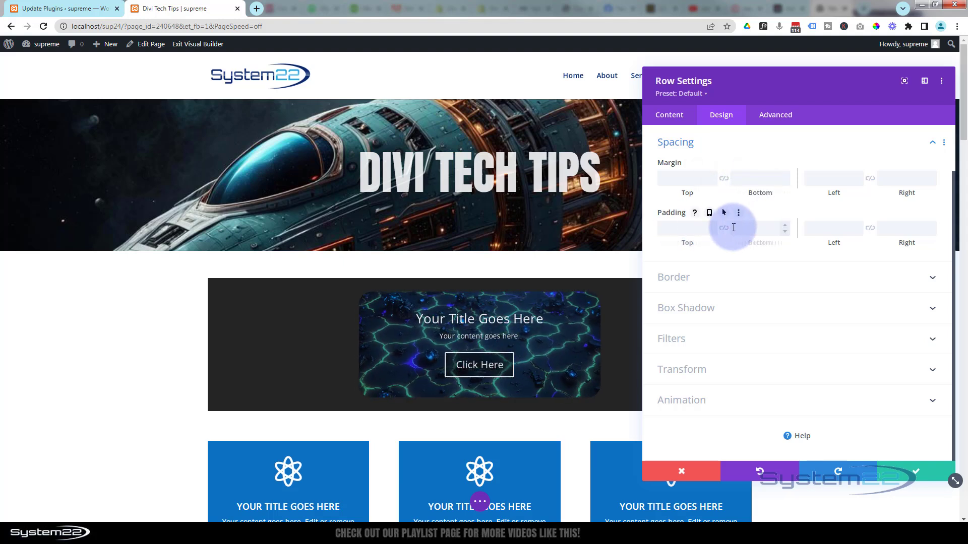
type("0px")
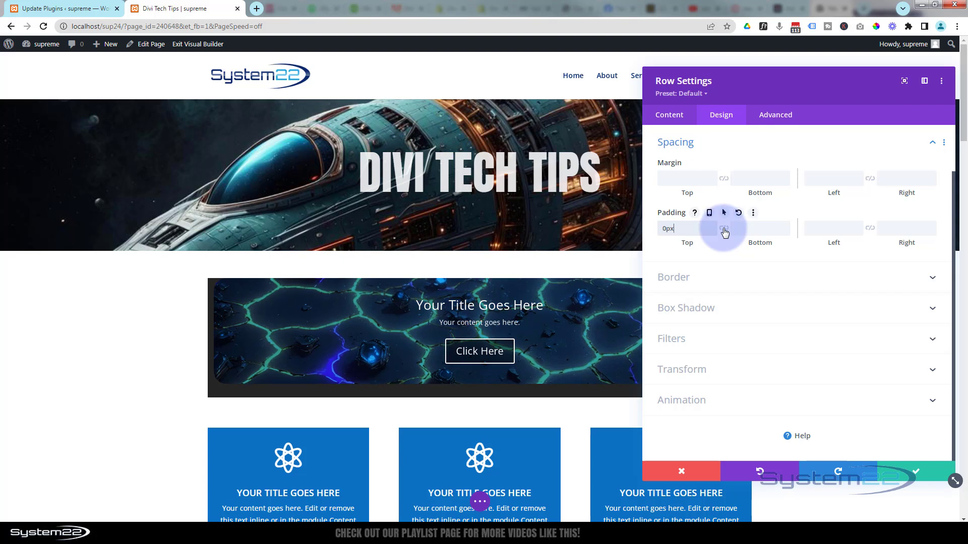
left_click(724, 229)
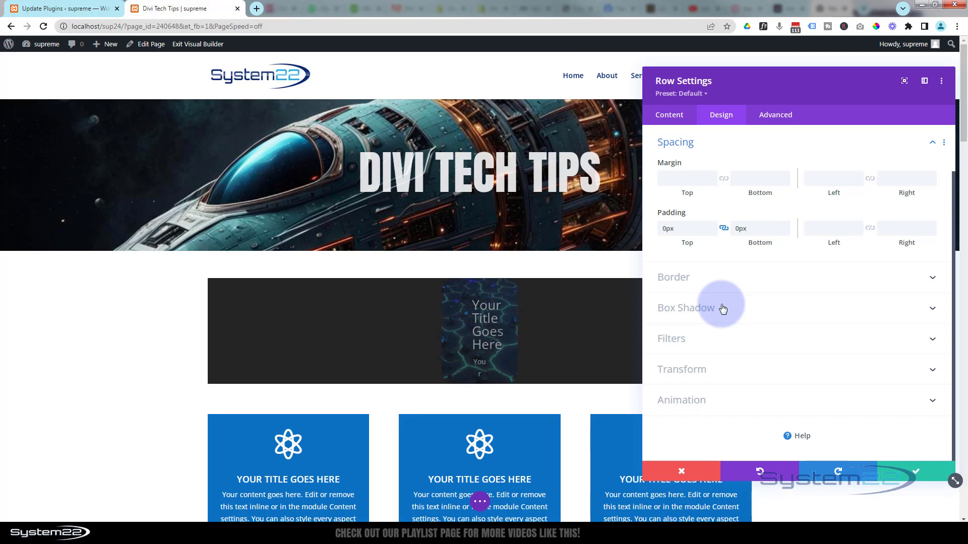
Step: Set the row border's rounded corners to 25px on all four corners
left_click(727, 280)
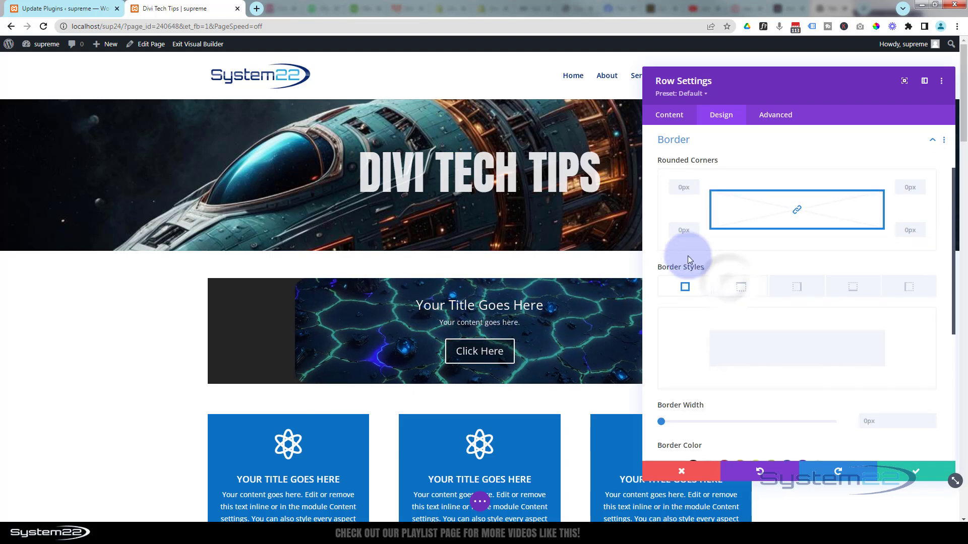
left_click(675, 190)
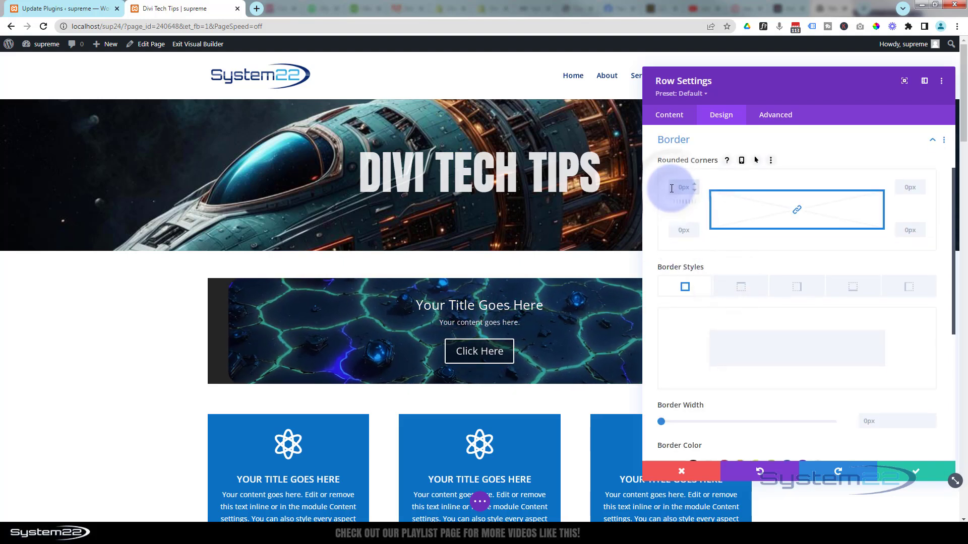
type("25")
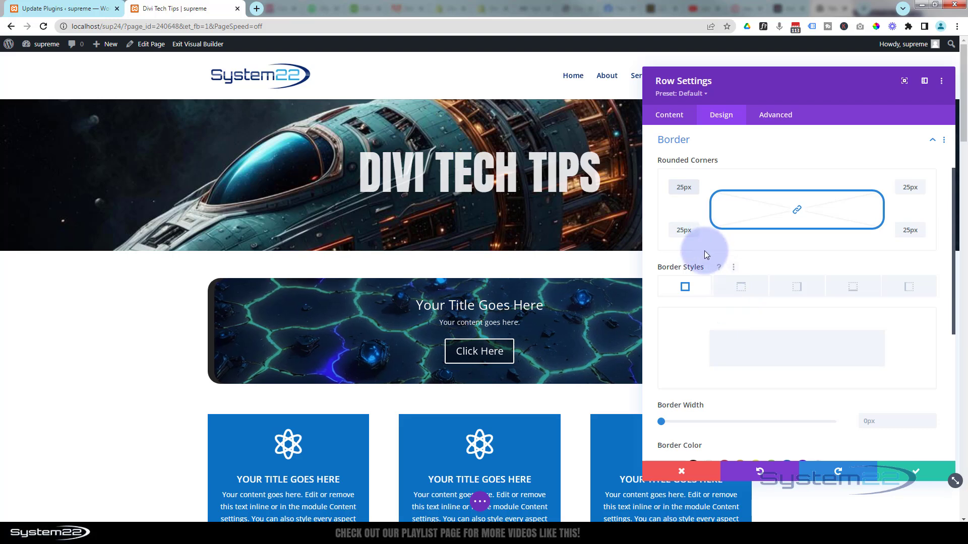
Step: Add the pink and purple planet landscape from the media library as the row's background image
left_click(675, 122)
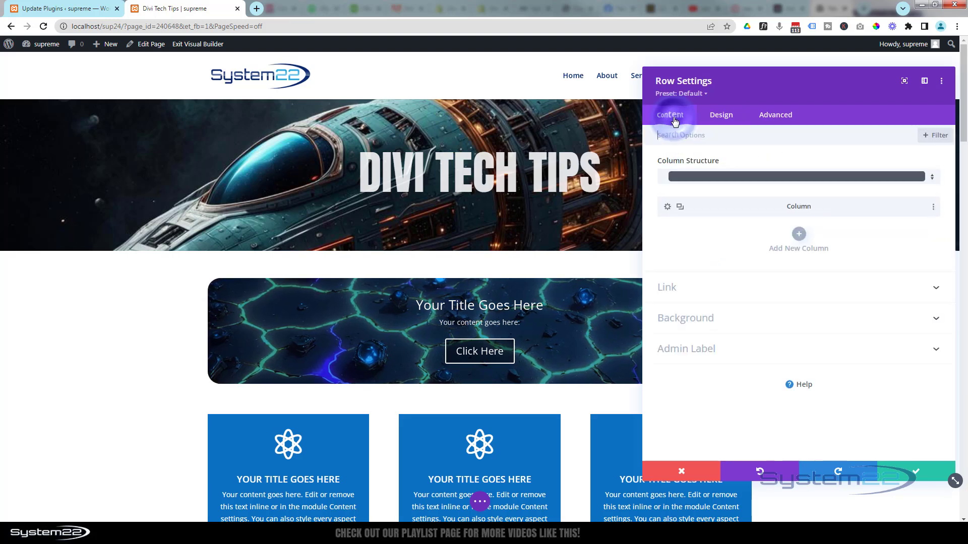
left_click(742, 323)
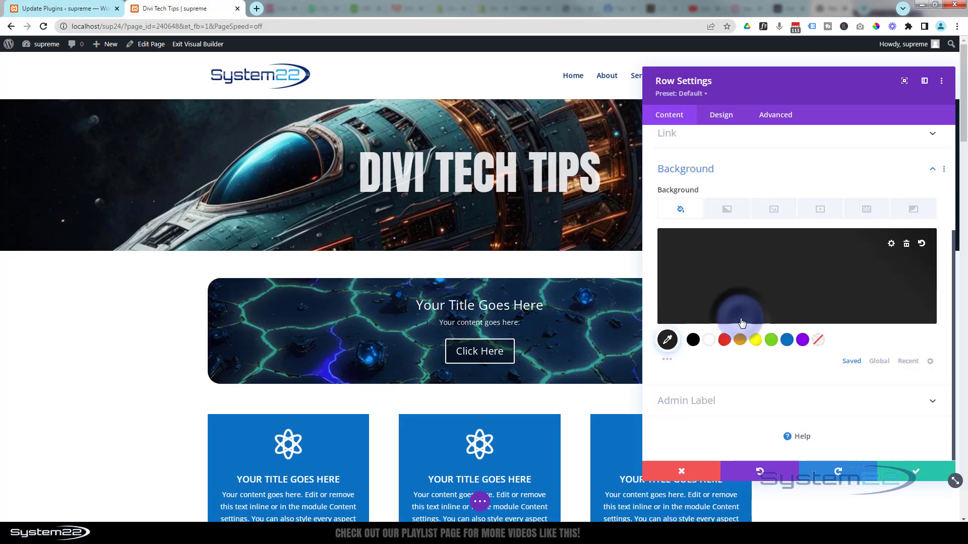
left_click(776, 216)
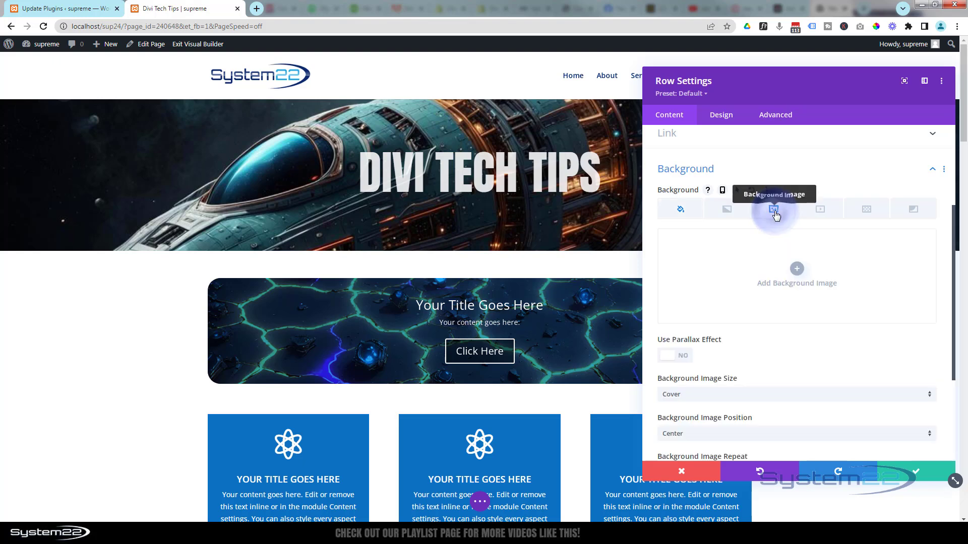
left_click(792, 279)
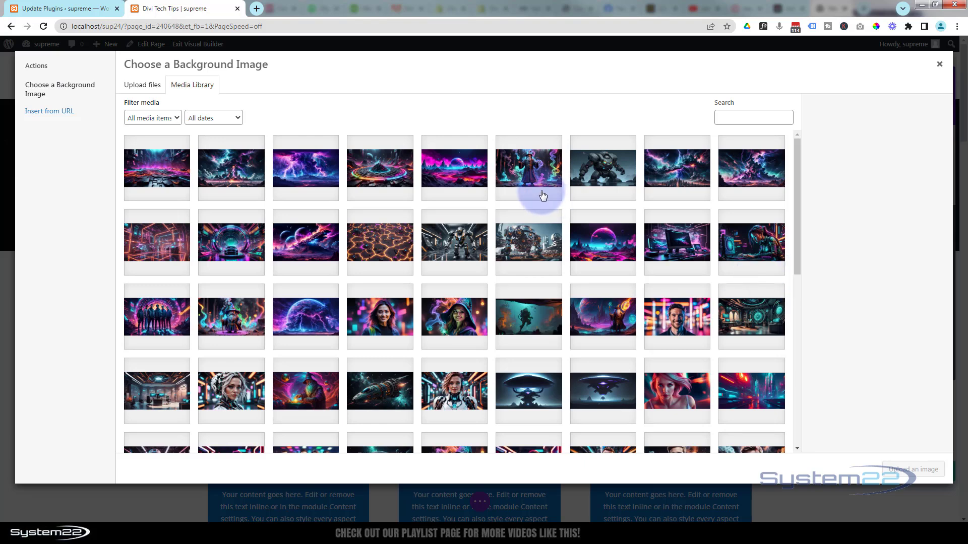
left_click(613, 251)
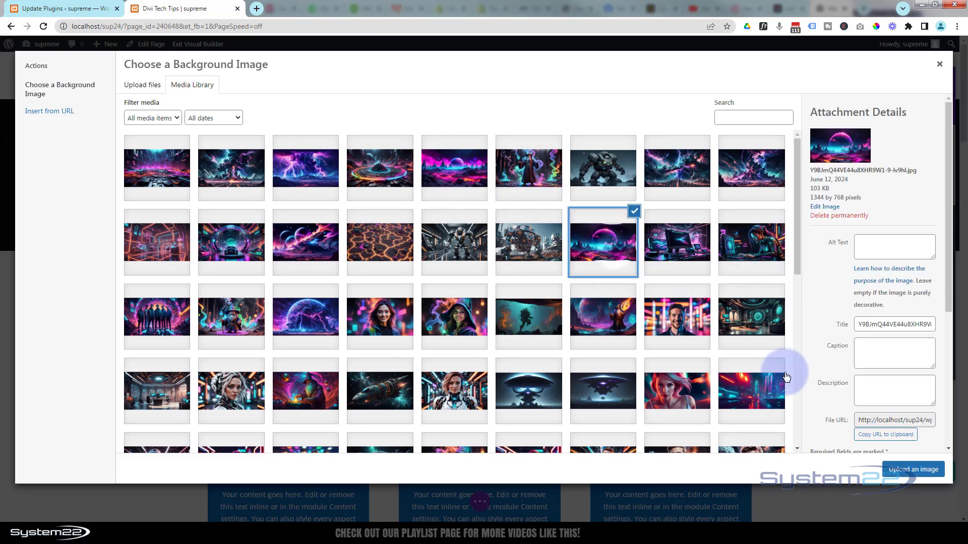
left_click(913, 470)
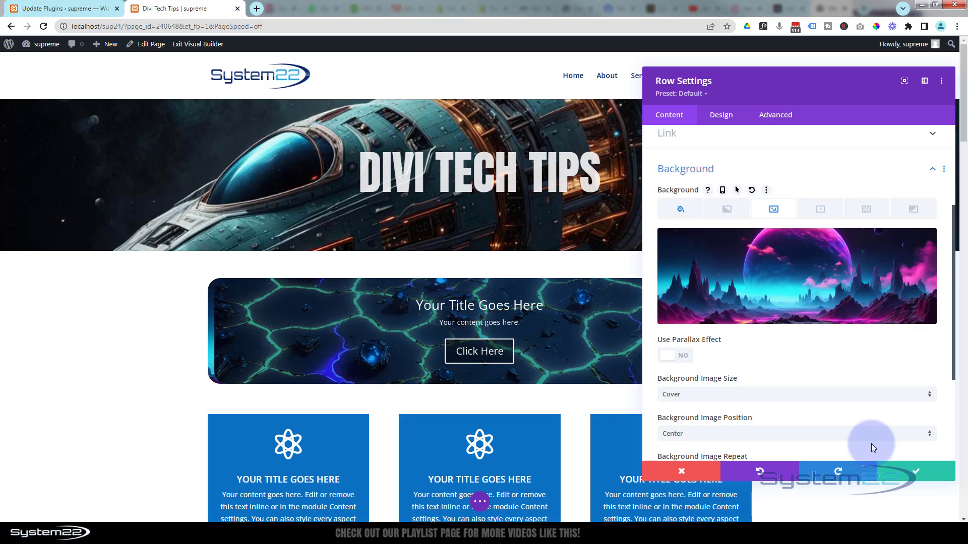
Step: Set the row's background image blend to Multiply and save the row settings
scroll(828, 350, "down", 3)
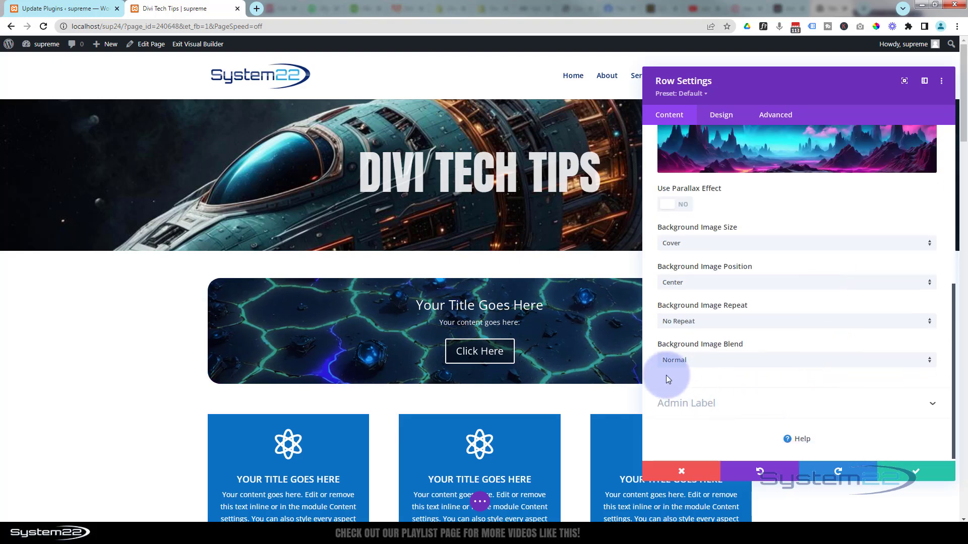
left_click(770, 365)
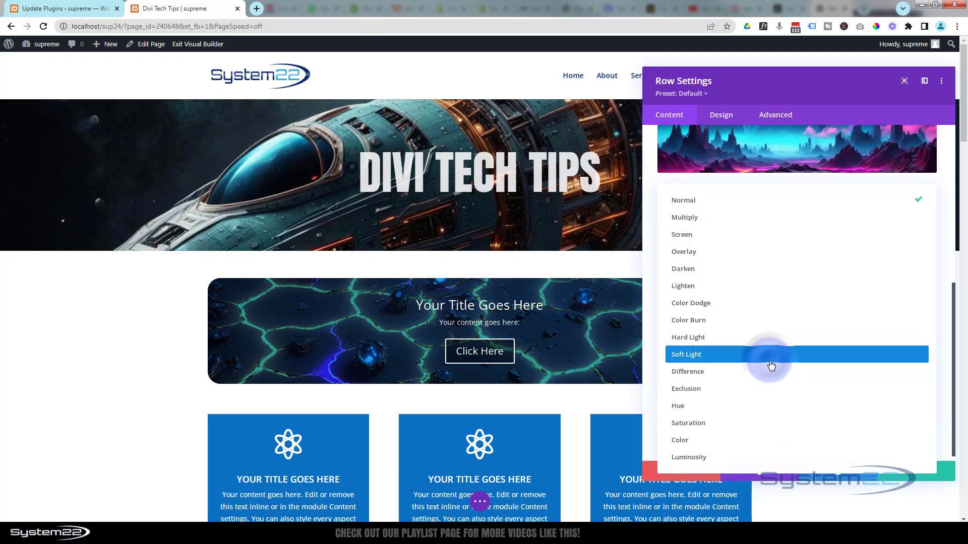
left_click(709, 222)
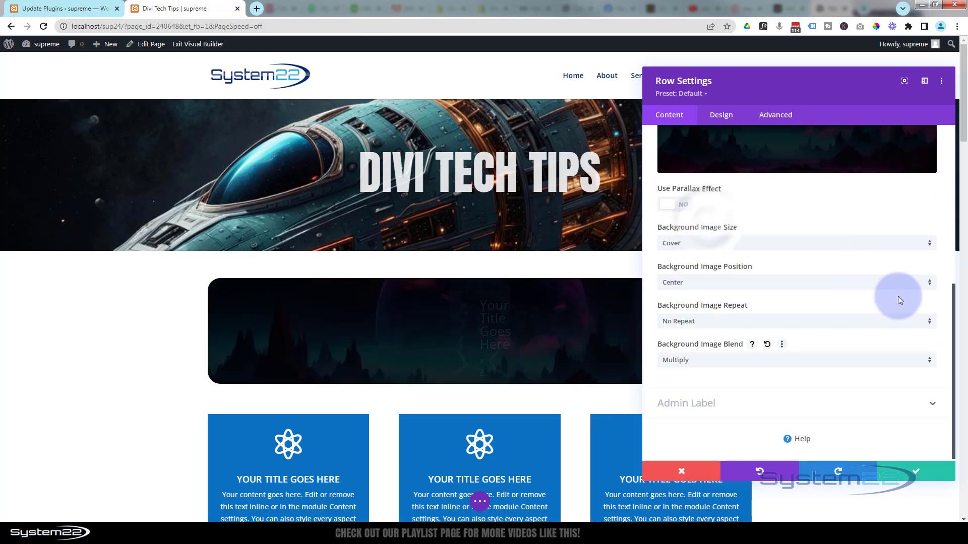
left_click_drag(771, 96, 873, 79)
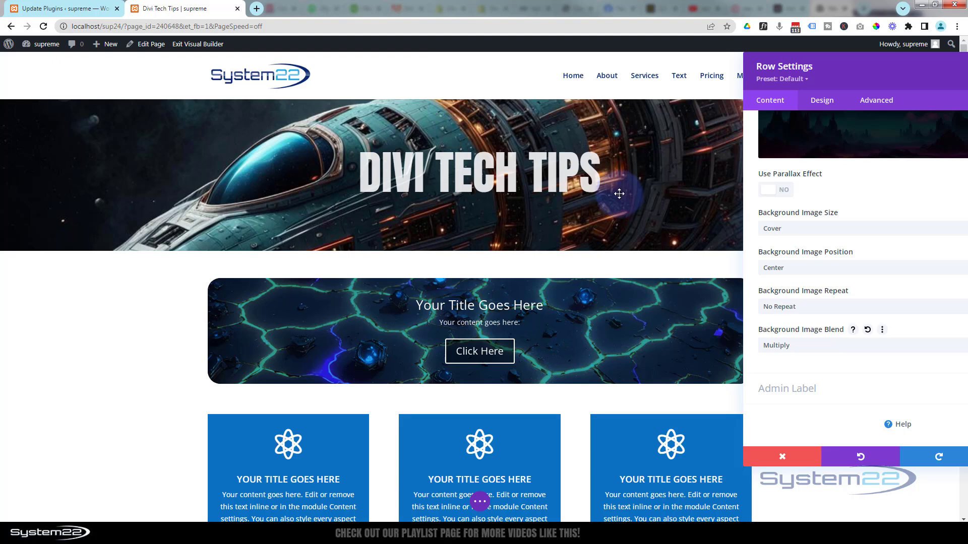
left_click_drag(853, 73, 566, 87)
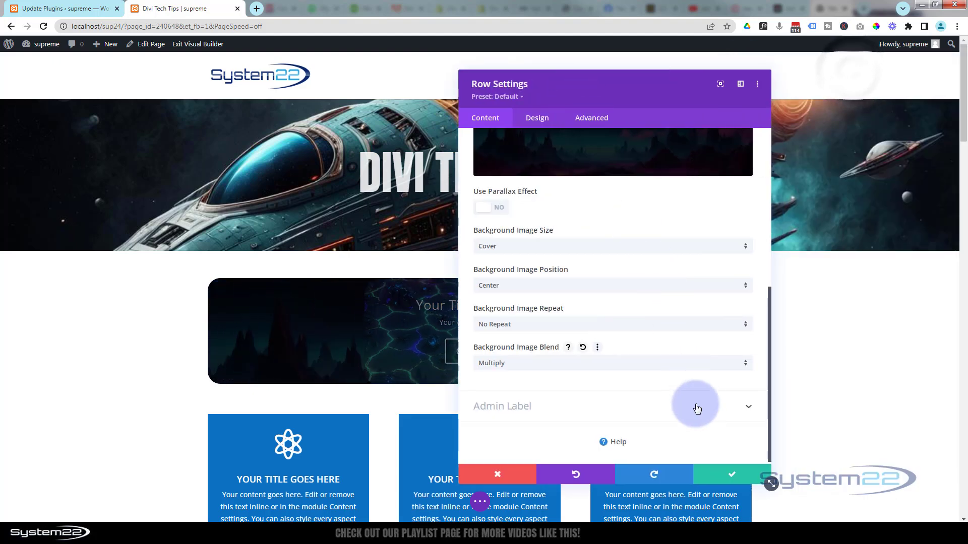
left_click(734, 480)
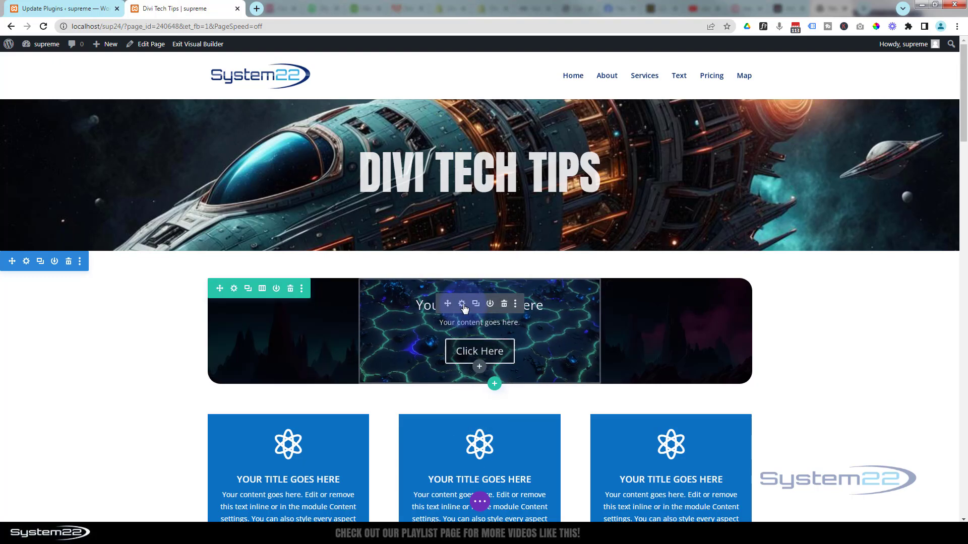
Step: In the call-to-action module's free-form CSS, copy the selector animation rule to below the bgro keyframes, separated by a blank line
left_click(464, 306)
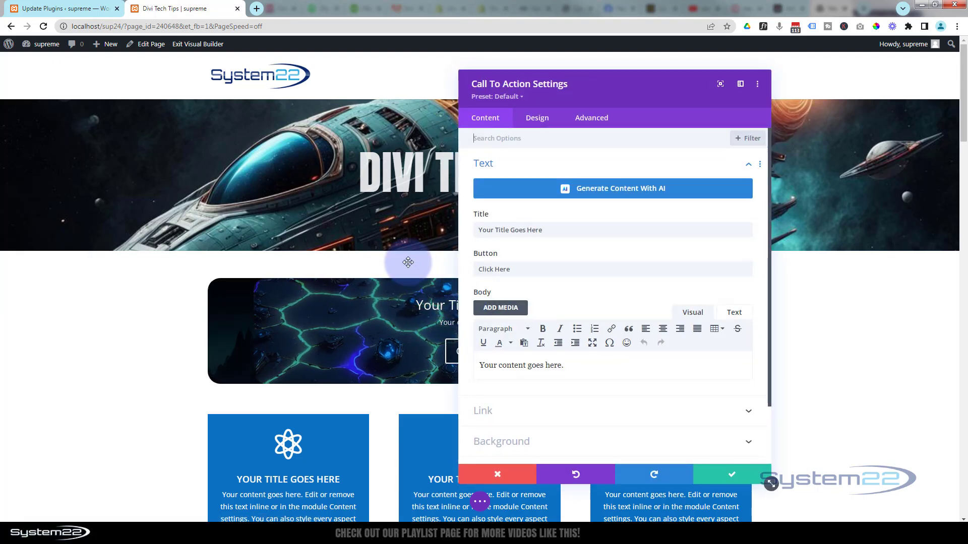
left_click(600, 121)
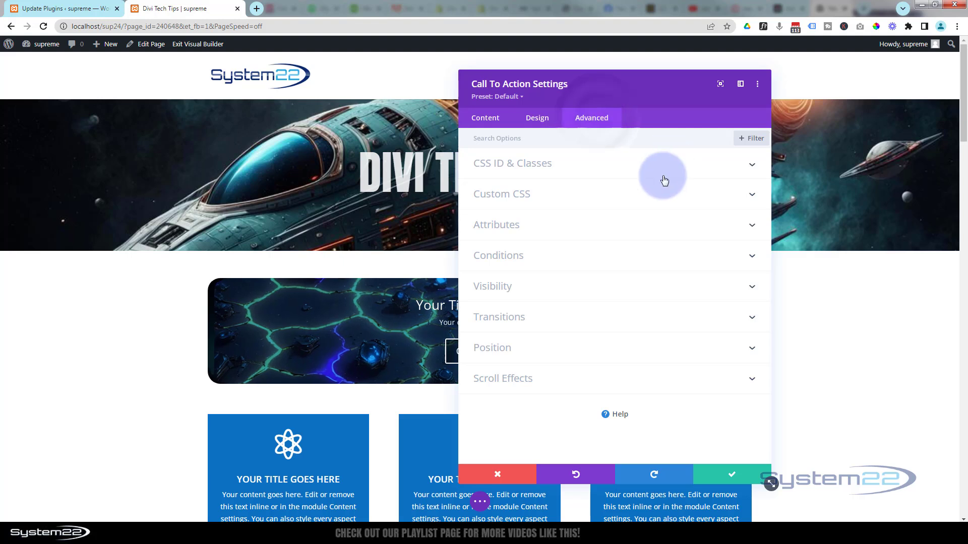
left_click(602, 197)
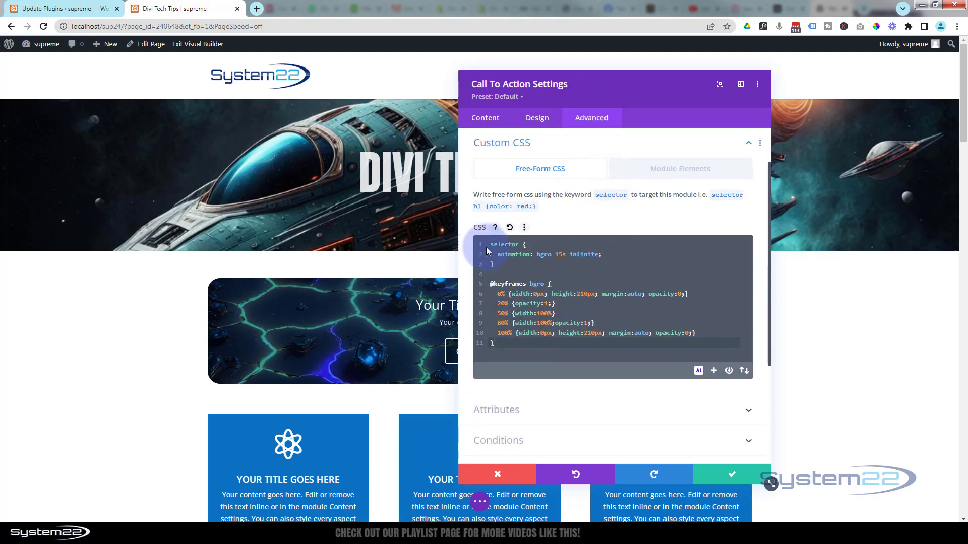
left_click_drag(492, 245, 539, 265)
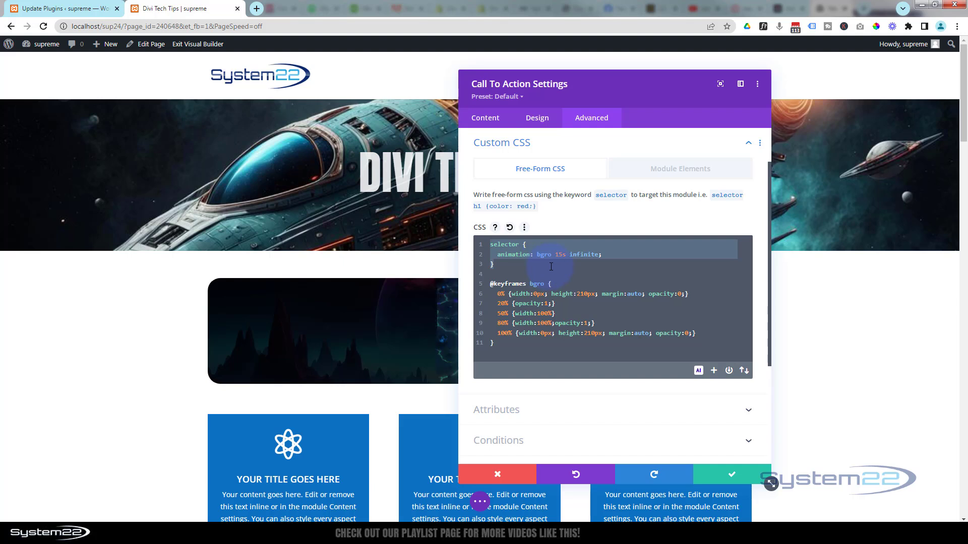
left_click(509, 345)
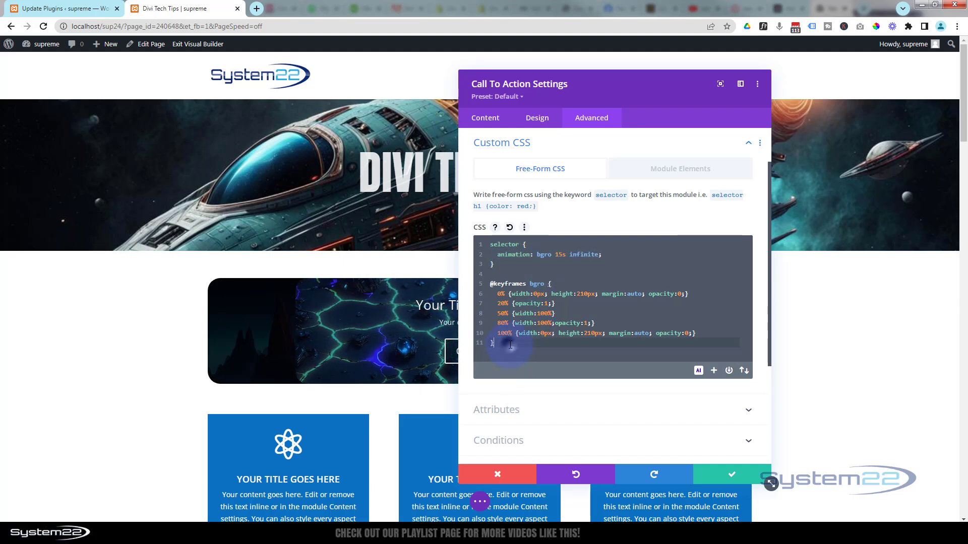
key("Return")
key("Return")
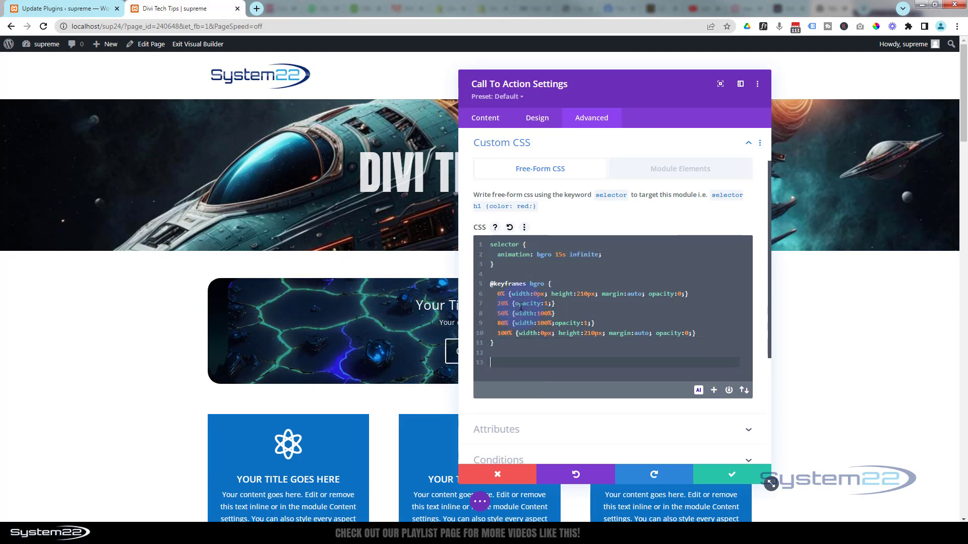
type("selector {   animation: bgro 15s infinite; }")
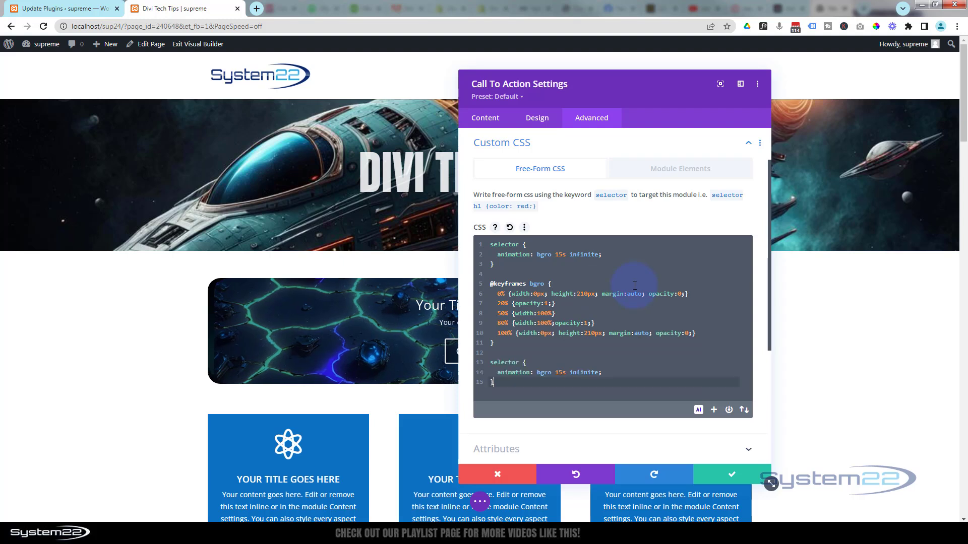
Step: Change the copied rule's selector to selector:hover
left_click(520, 362)
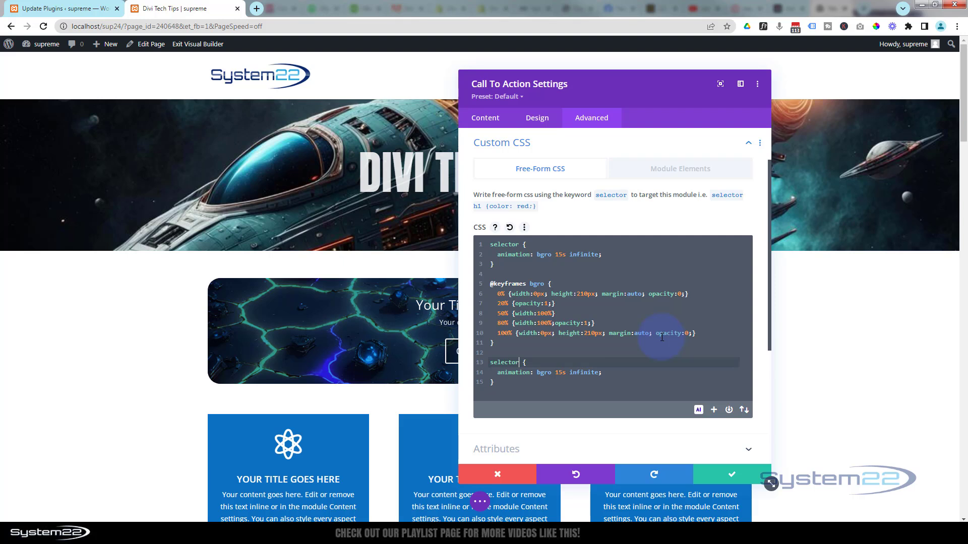
type(":")
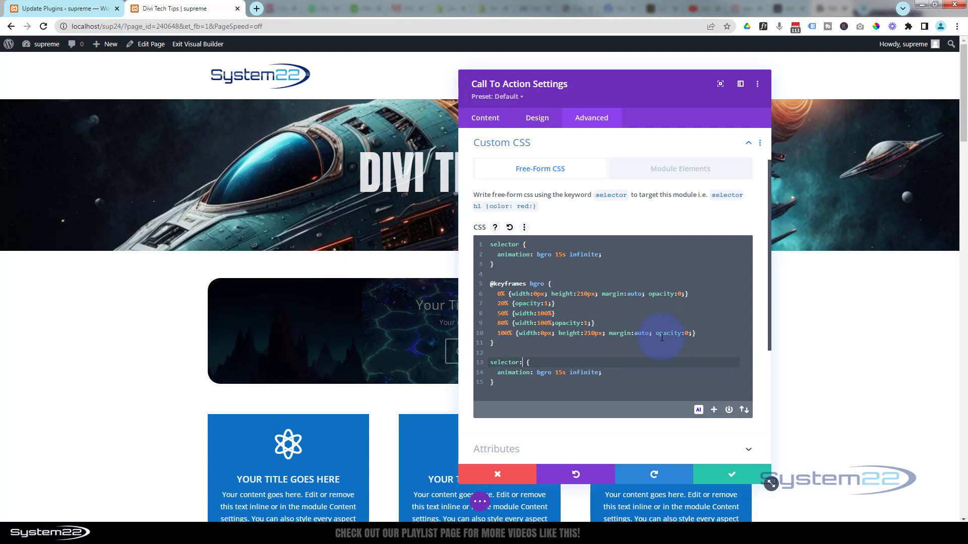
type("hover")
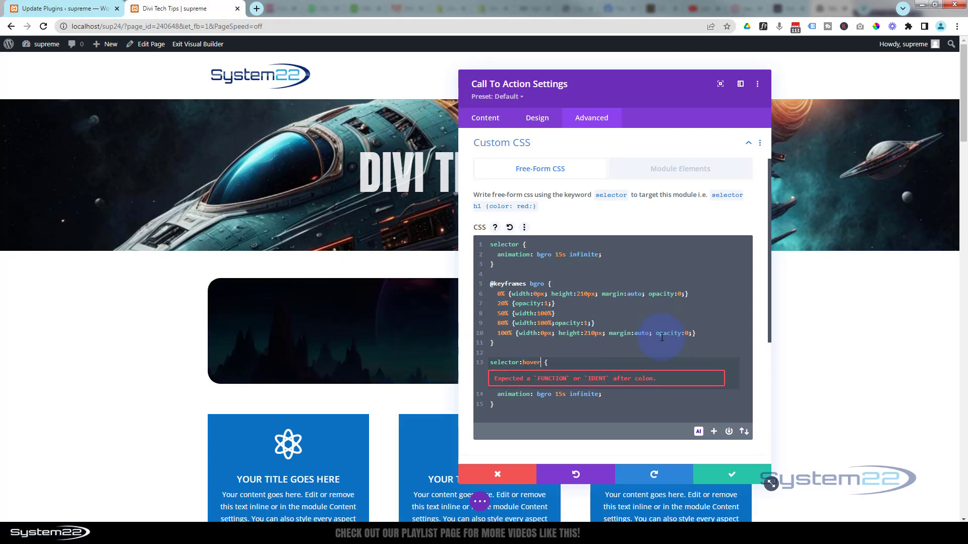
left_click(587, 353)
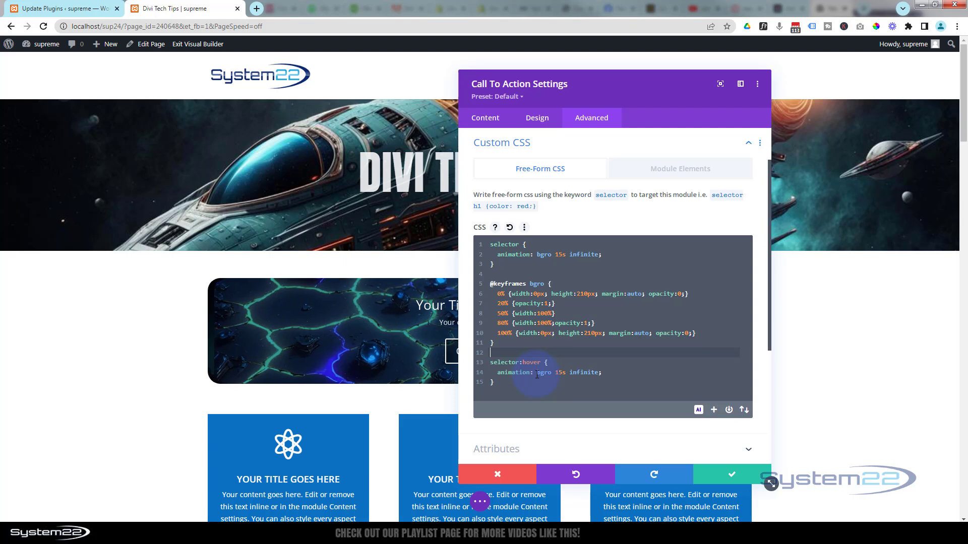
Step: Set the animation in the selector:hover rule to none and save the call-to-action module settings
left_click_drag(536, 373, 596, 378)
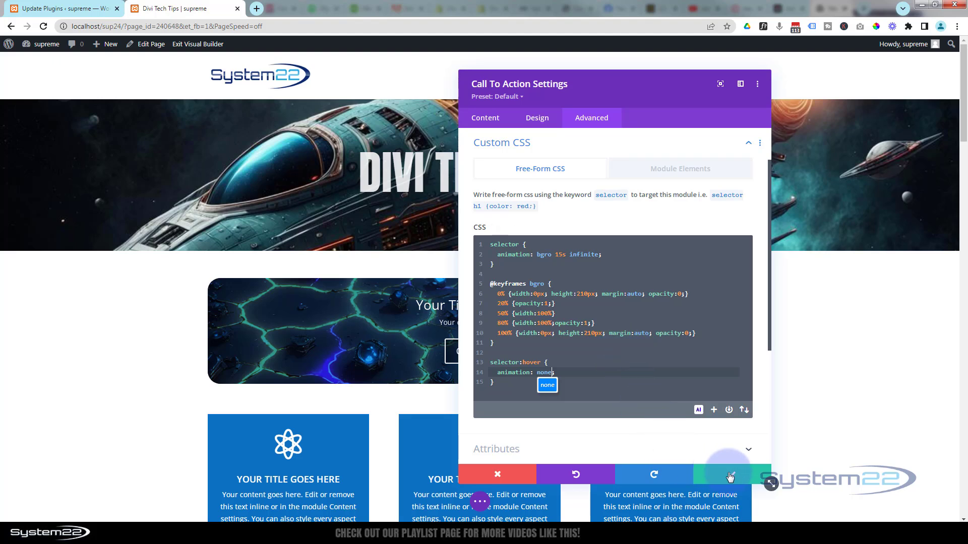
left_click(730, 475)
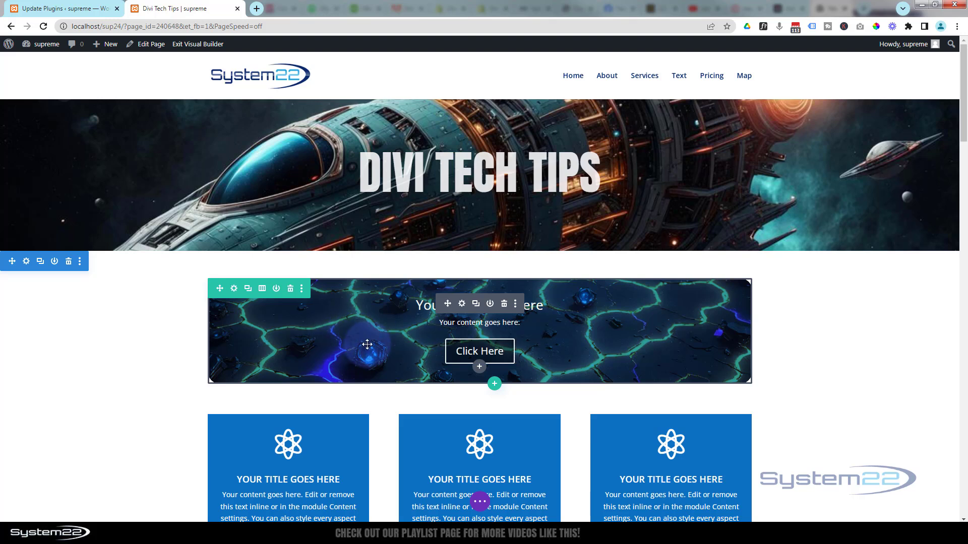
left_click_drag(367, 344, 375, 398)
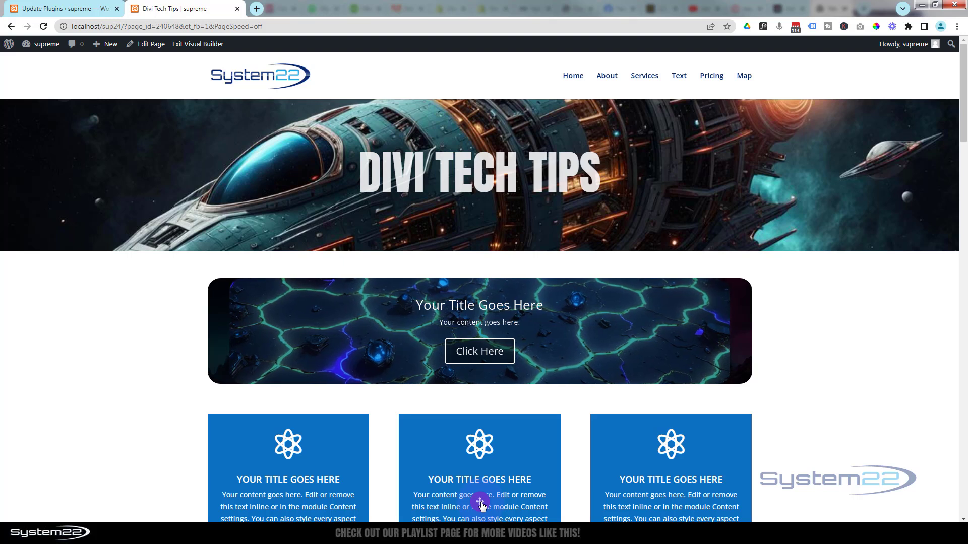
Step: Save the page as a draft and exit the Visual Builder
left_click(480, 503)
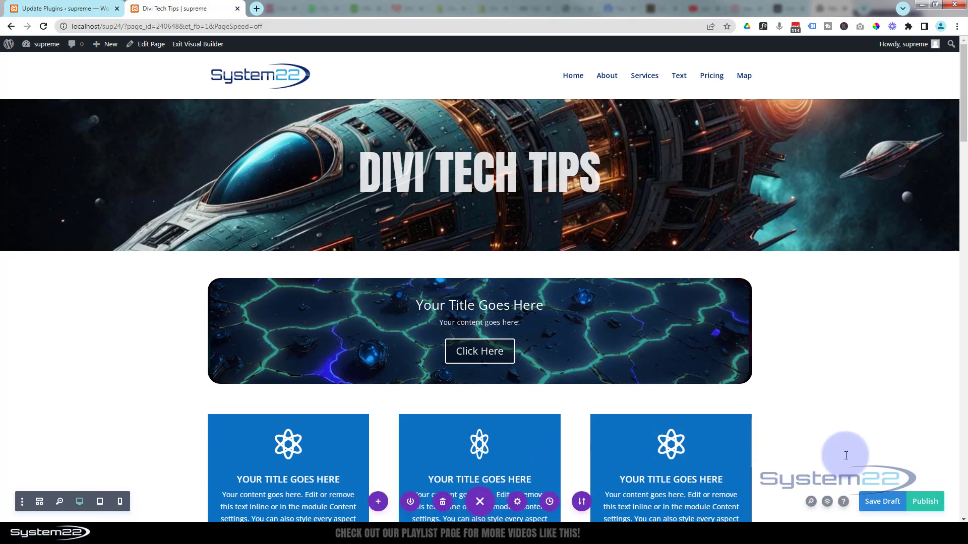
left_click(880, 504)
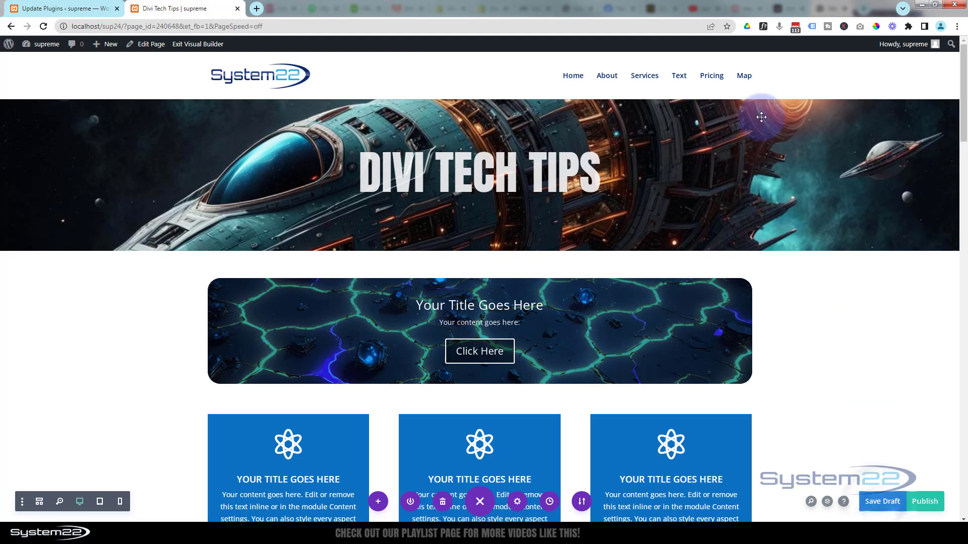
left_click(201, 44)
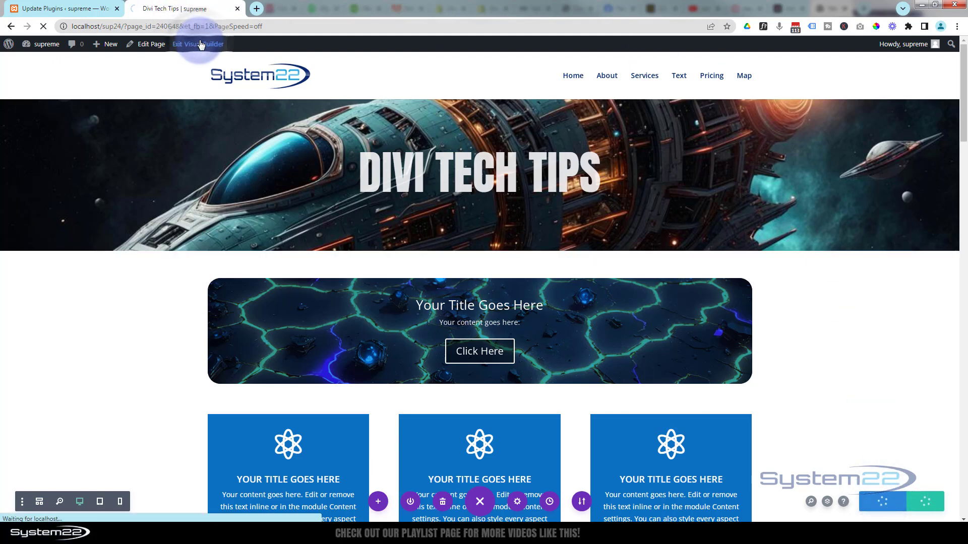